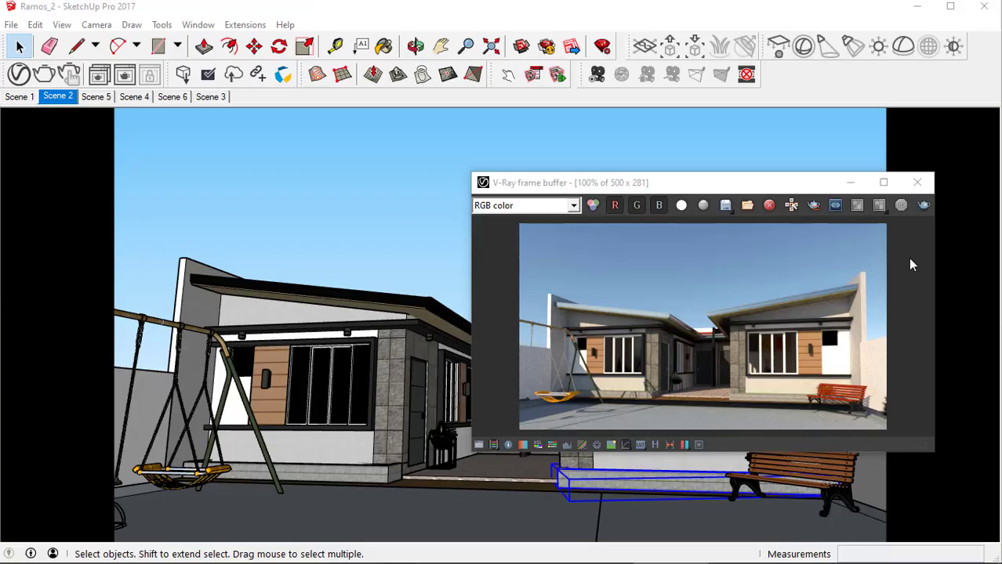
# Step: Save the rendered frame as a PNG image in the Downloads folder, naming the file sampol
pyautogui.click(726, 204)
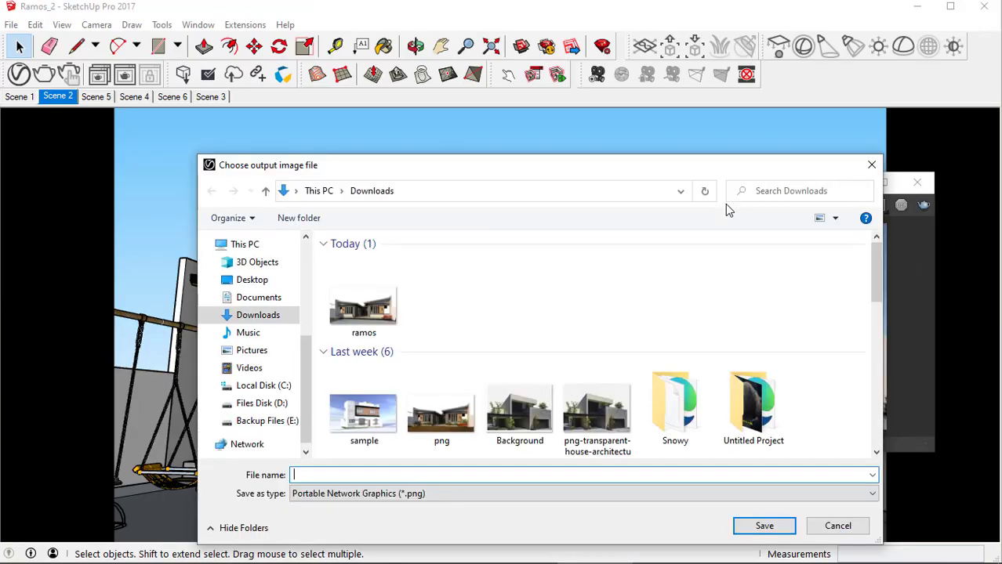
pyautogui.write('s')
pyautogui.write('a')
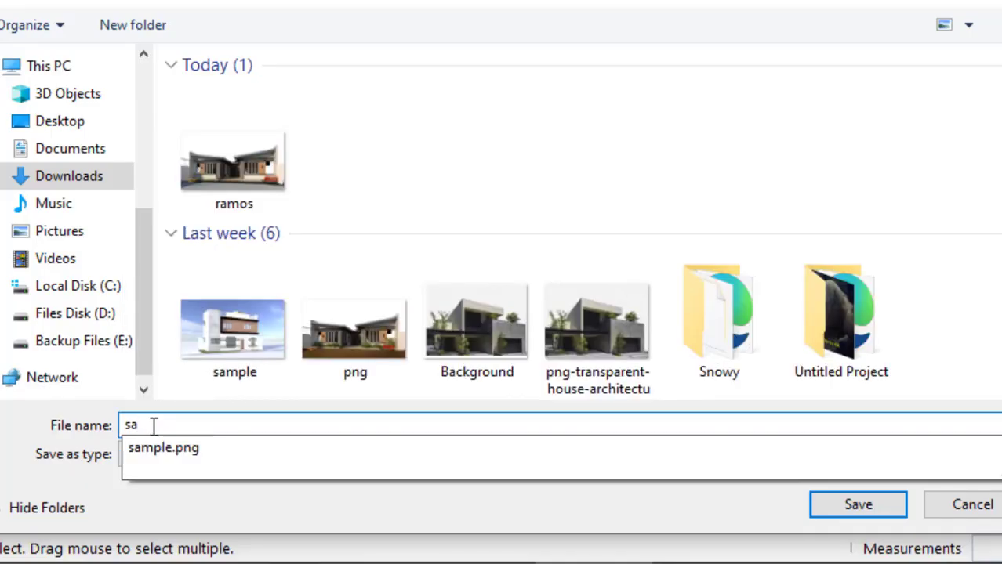
pyautogui.write('mpol')
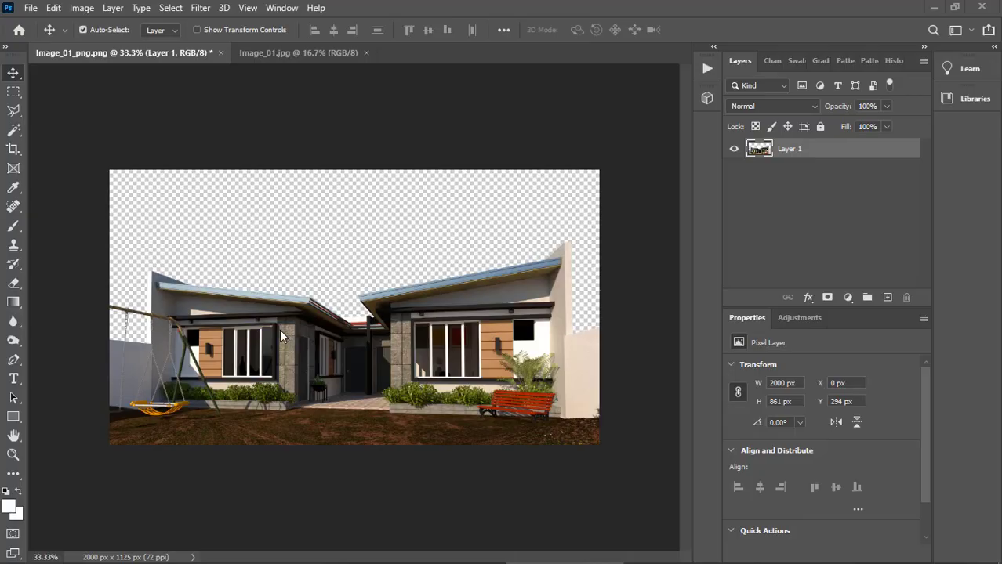
# Step: Switch to Photoshop and copy the house cutout from Image_01_png.png into the forest road document Image_01.jpg
pyautogui.click(312, 52)
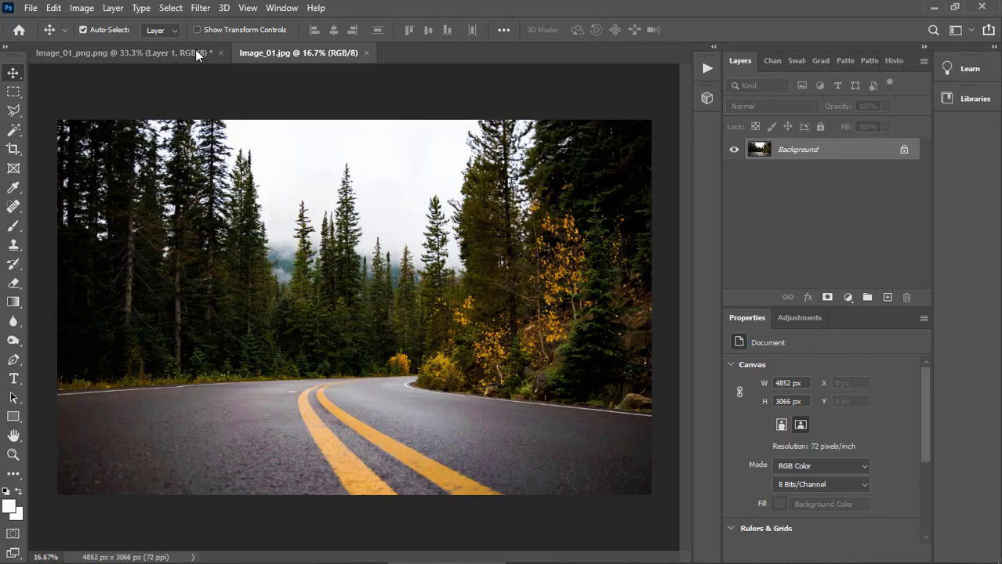
pyautogui.click(160, 50)
pyautogui.moveTo(298, 314); pyautogui.dragTo(284, 394)
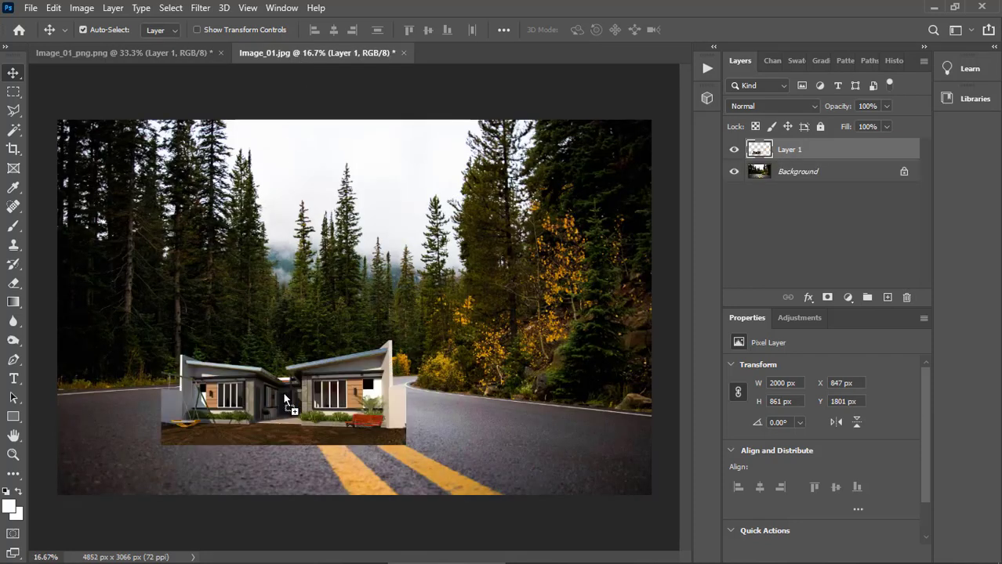
# Step: Free-transform the house layer to about 251%, spanning the canvas width with its ground along the lower edge of the photo
pyautogui.hotkey('ctrl', 't')
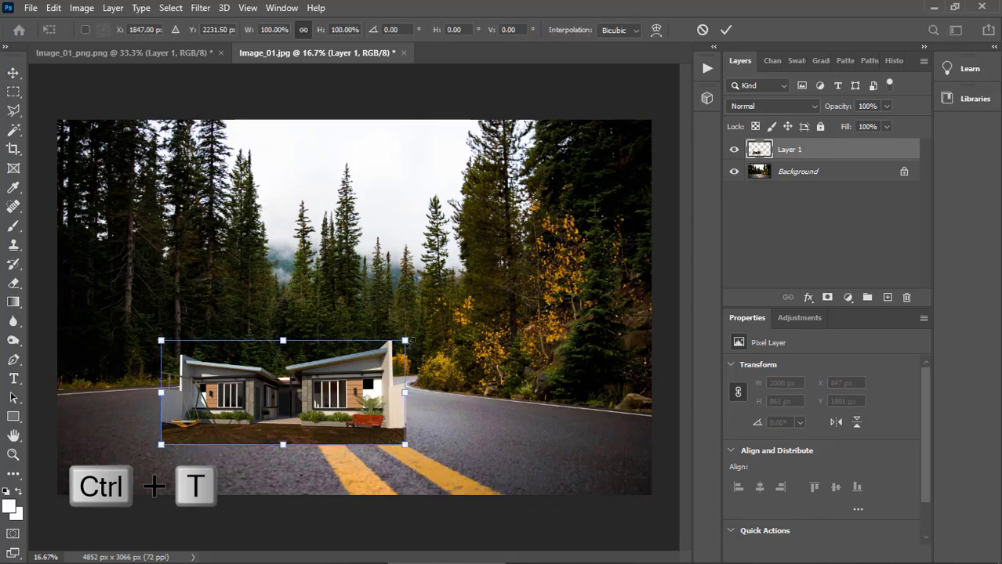
pyautogui.moveTo(406, 340); pyautogui.dragTo(640, 252)
pyautogui.moveTo(162, 241); pyautogui.dragTo(53, 194)
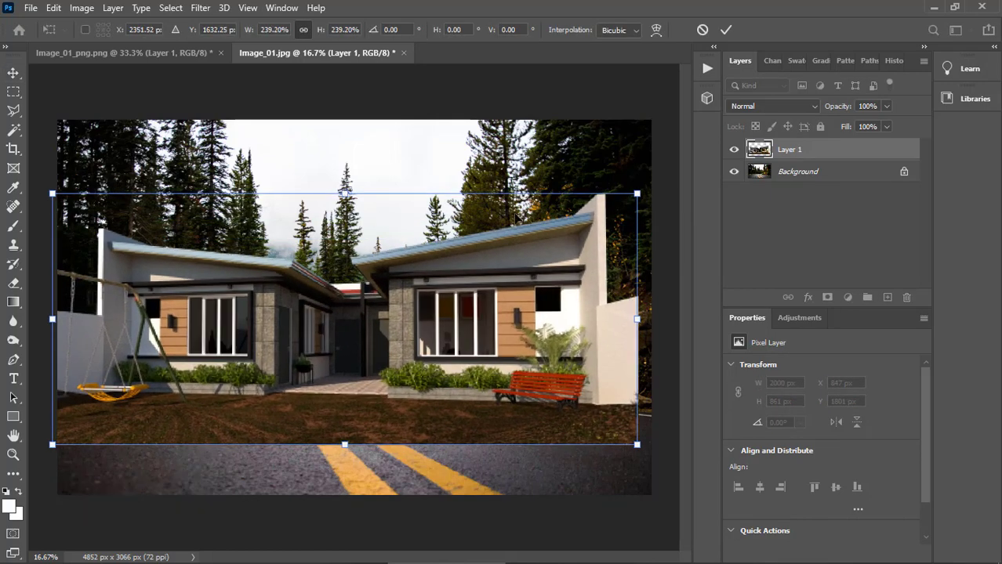
pyautogui.moveTo(638, 318); pyautogui.dragTo(651, 319)
pyautogui.moveTo(358, 373); pyautogui.dragTo(360, 417)
pyautogui.moveTo(355, 237); pyautogui.dragTo(354, 230)
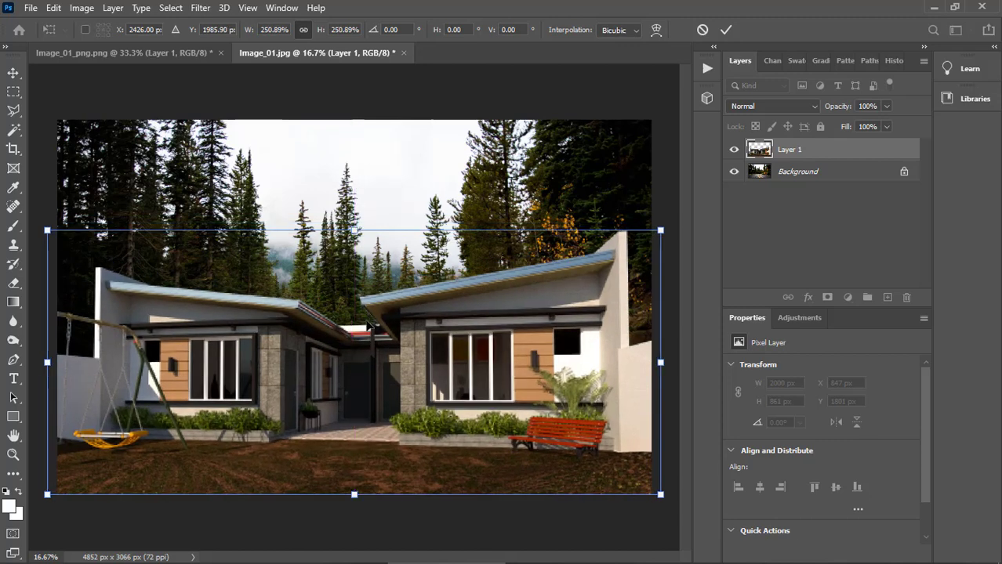
pyautogui.moveTo(373, 324); pyautogui.dragTo(362, 324)
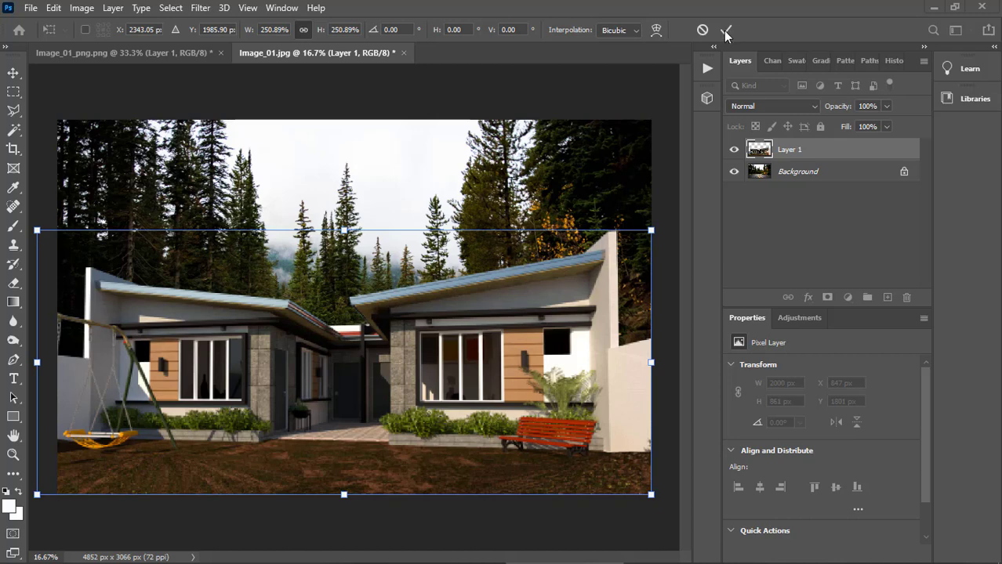
pyautogui.click(726, 33)
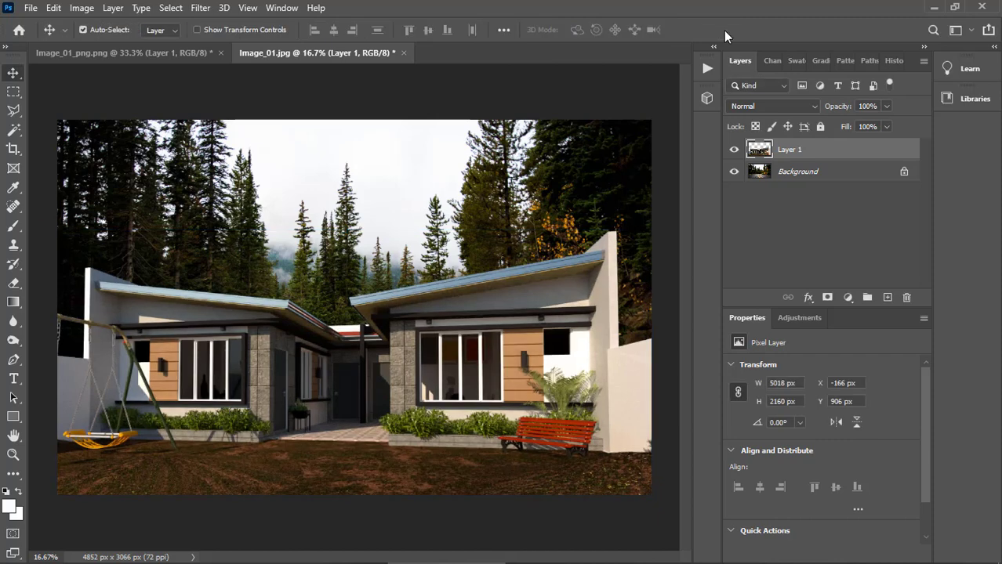
# Step: Duplicate the forest road Background layer three times beneath the house layer
pyautogui.click(847, 178)
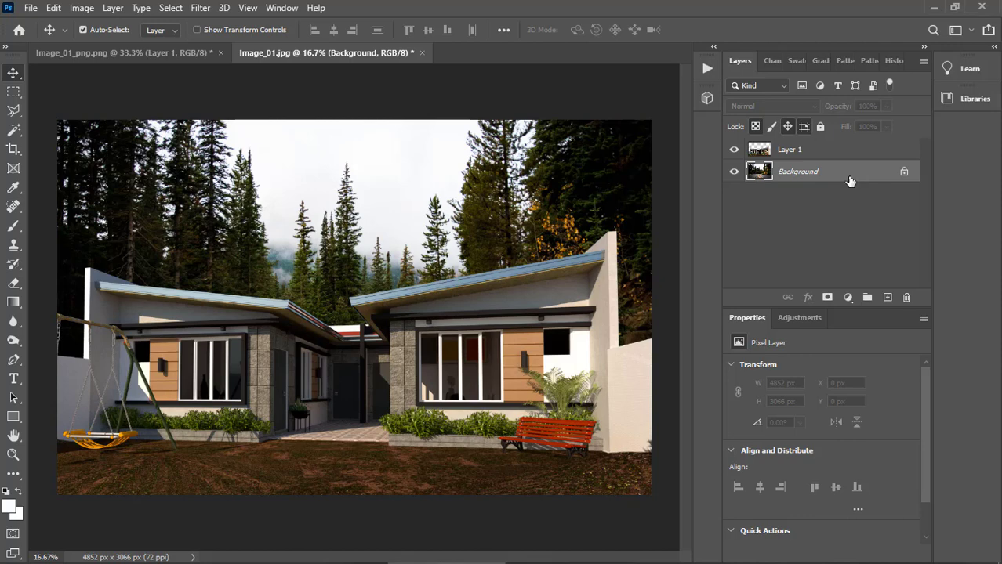
pyautogui.hotkey('ctrl', 'j')
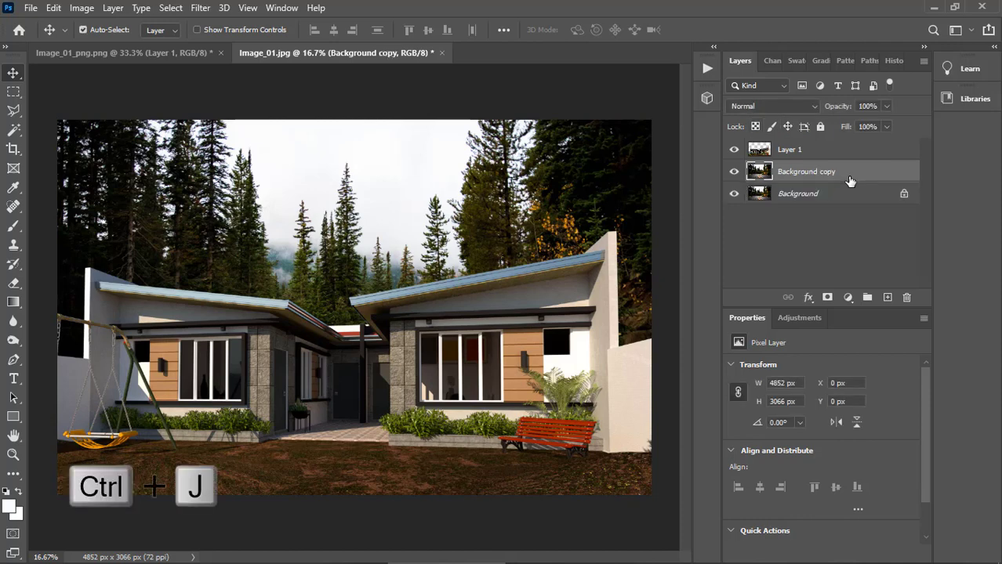
pyautogui.hotkey('ctrl', 'j')
pyautogui.hotkey('ctrl', 'j')
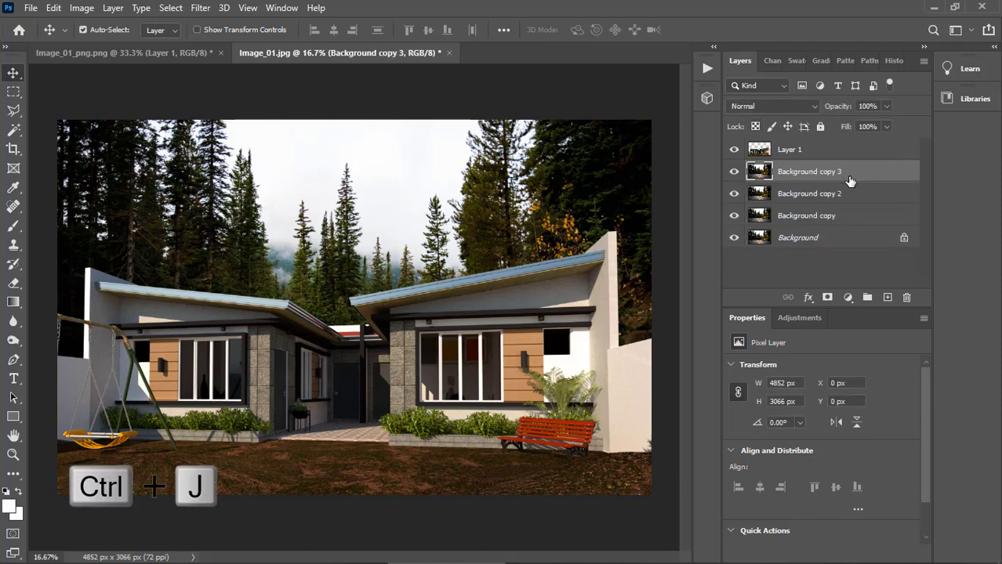
# Step: Select the house layer and hide it so only the forest road photo shows
pyautogui.click(849, 151)
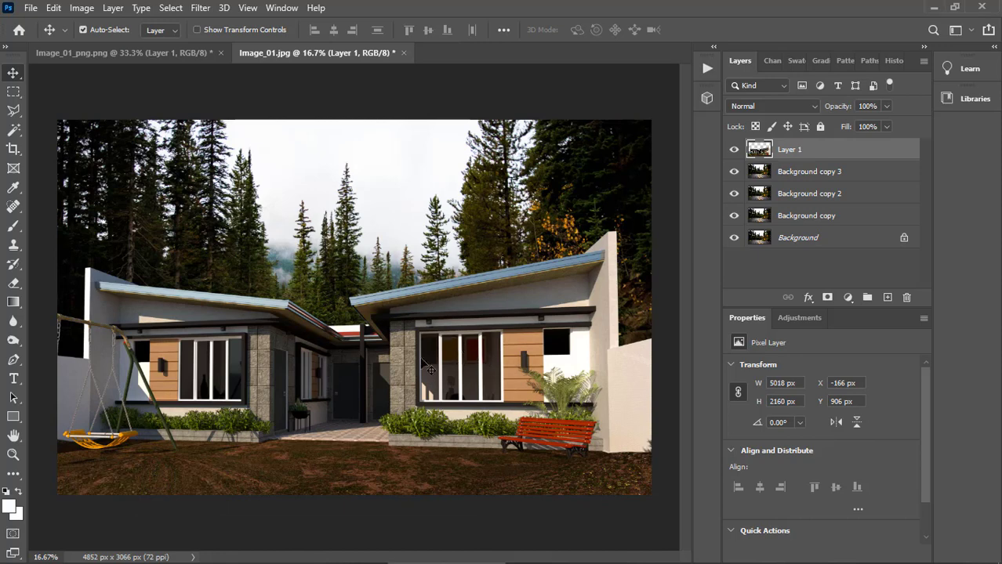
pyautogui.moveTo(422, 359)
pyautogui.mouseDown()
pyautogui.moveTo(415, 322)
pyautogui.moveTo(419, 360)
pyautogui.mouseUp()
pyautogui.click(735, 150)
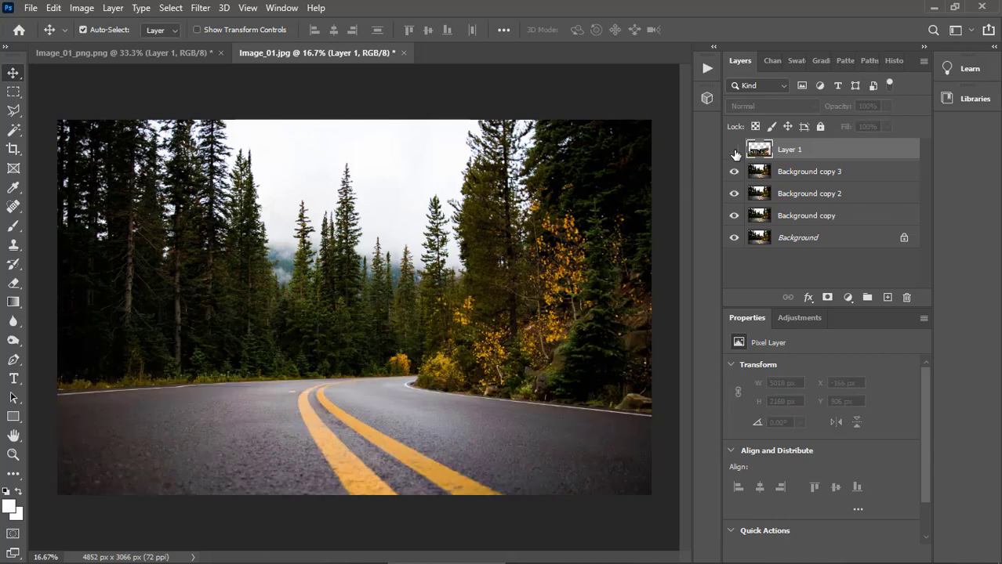
# Step: Create a soft selection on Background copy 3 with a linear Quick Mask gradient running horizontally from the photo's left edge to the right-hand trees
pyautogui.click(828, 176)
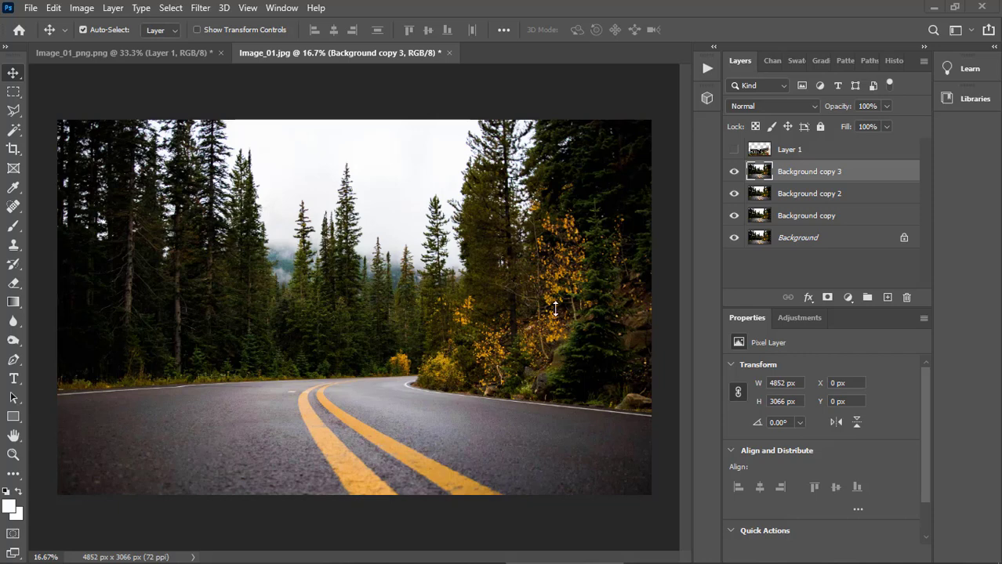
pyautogui.press('q')
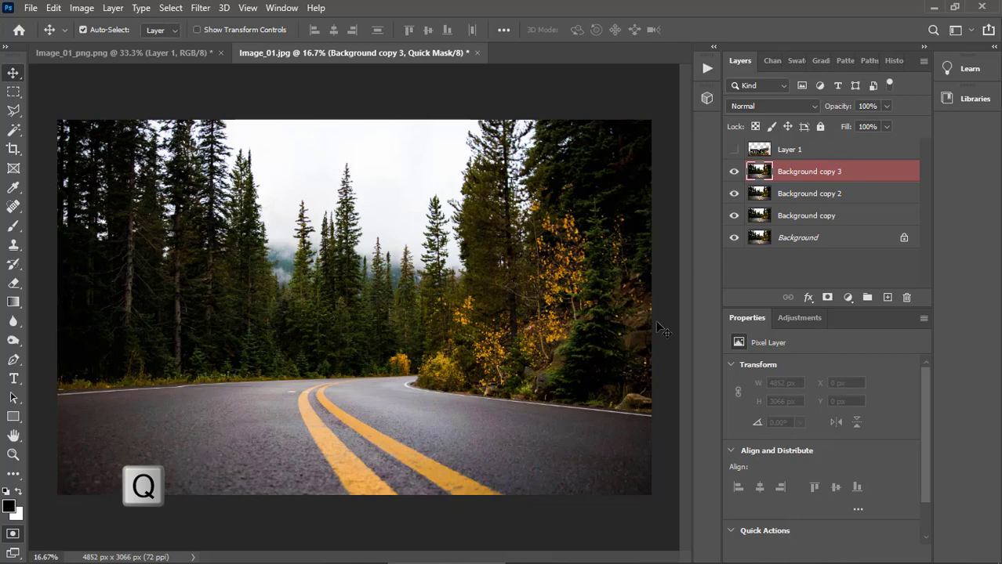
pyautogui.click(13, 303)
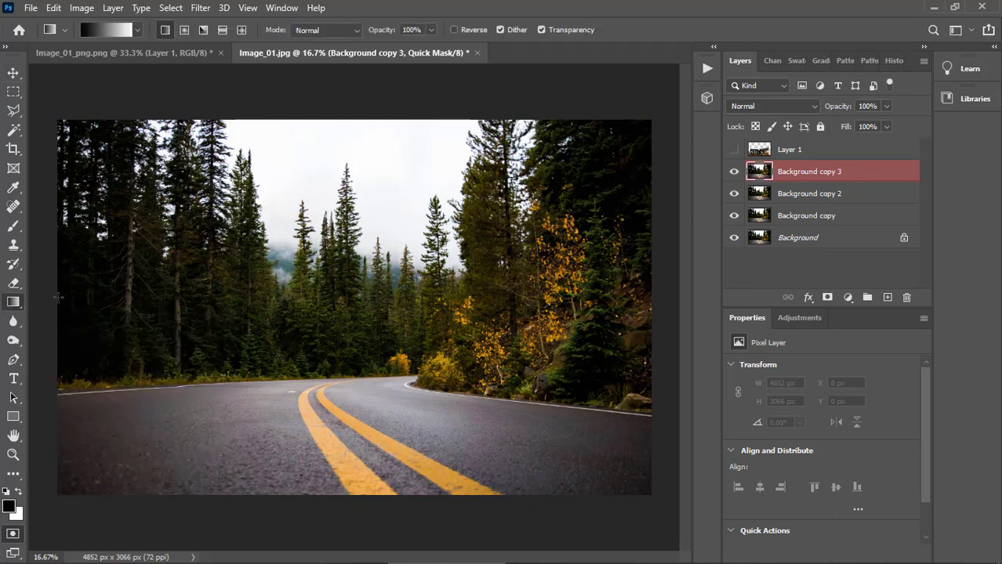
pyautogui.moveTo(57, 297); pyautogui.dragTo(558, 291)
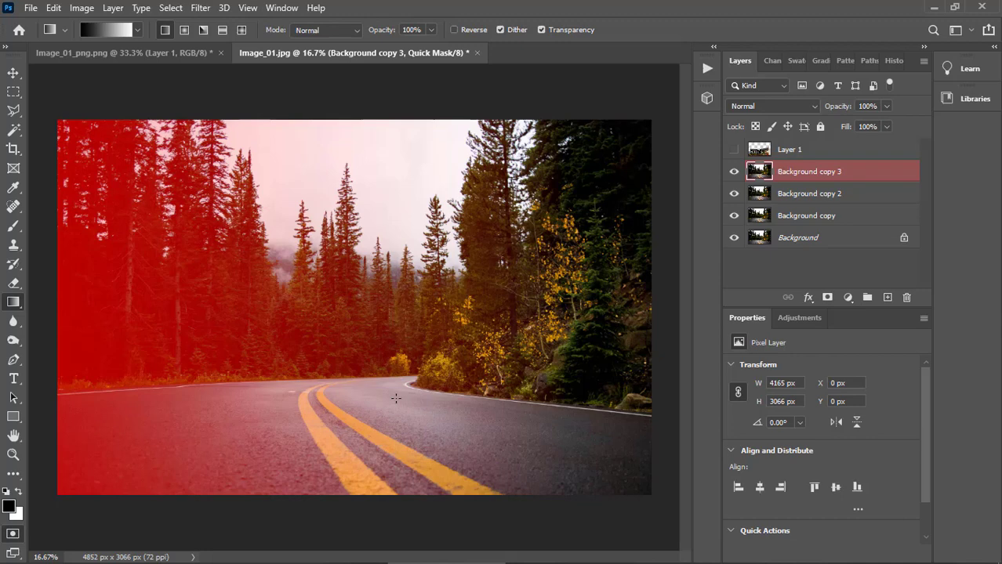
pyautogui.press('q')
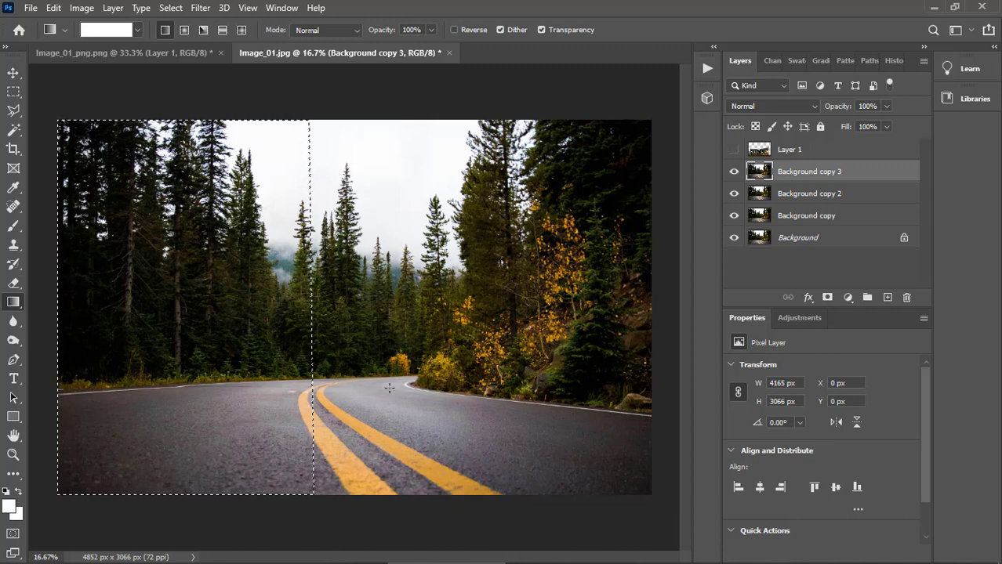
# Step: Open the Lens Blur filter for the gradient selection on Background copy 3
pyautogui.click(198, 10)
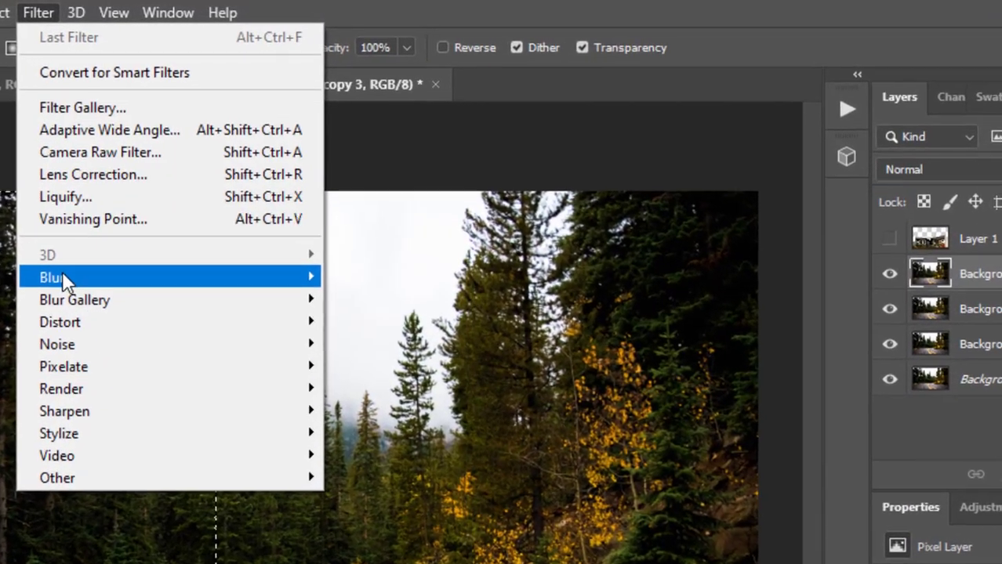
pyautogui.moveTo(217, 178)
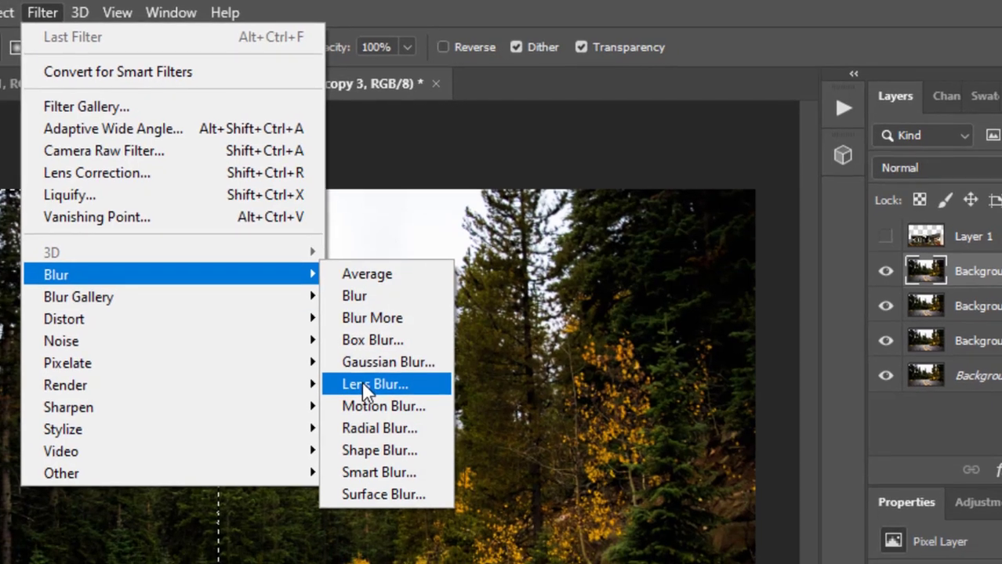
pyautogui.click(358, 397)
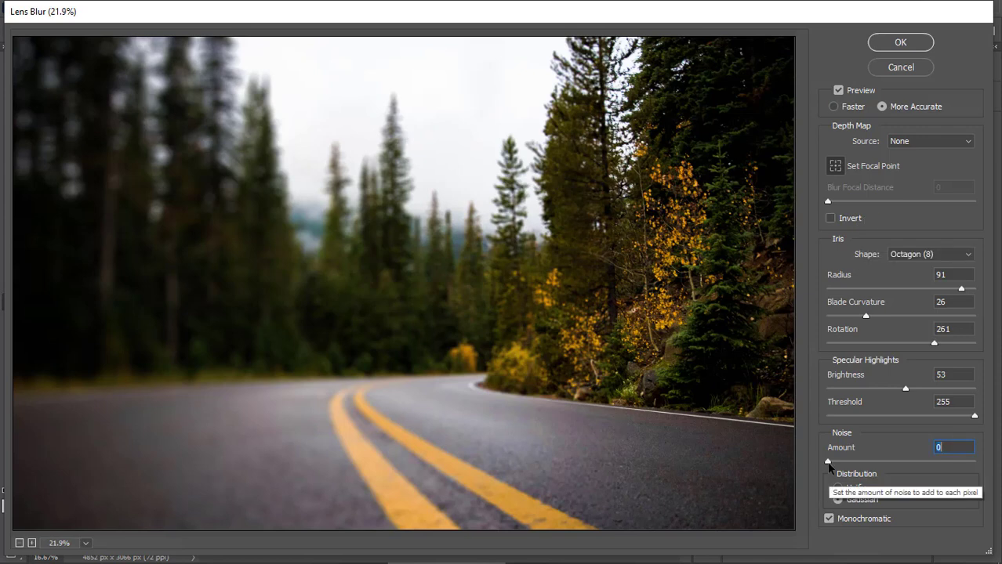
# Step: Try a Lens Blur noise amount of 29 and an inverted blur direction, resetting noise to 0 and Invert to off
pyautogui.moveTo(830, 463); pyautogui.dragTo(870, 462)
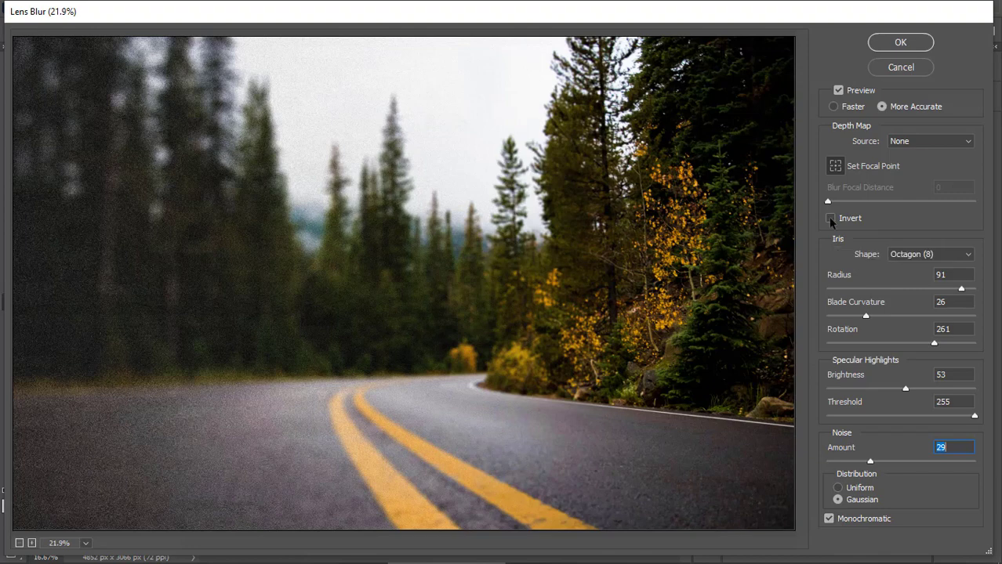
pyautogui.click(830, 219)
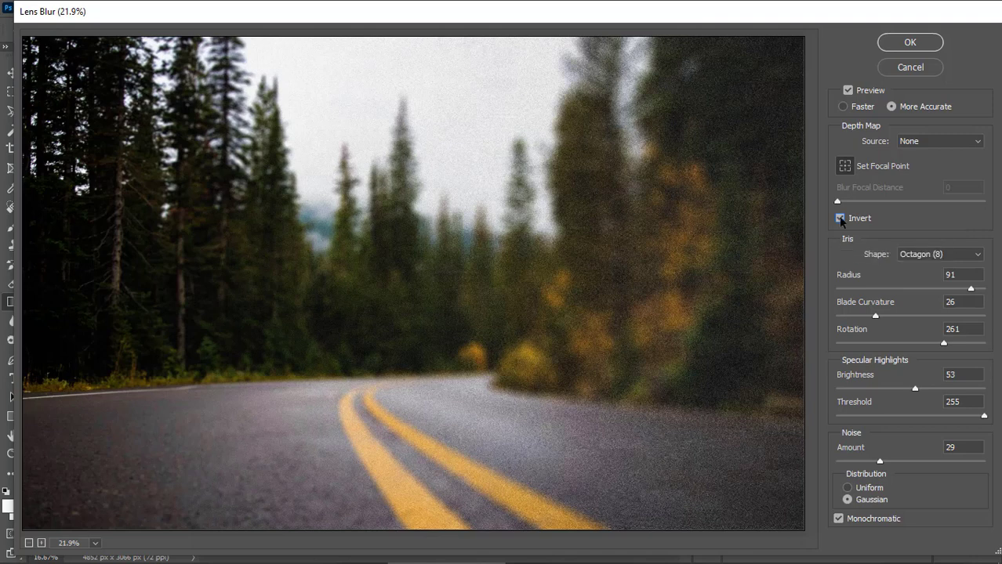
pyautogui.click(841, 220)
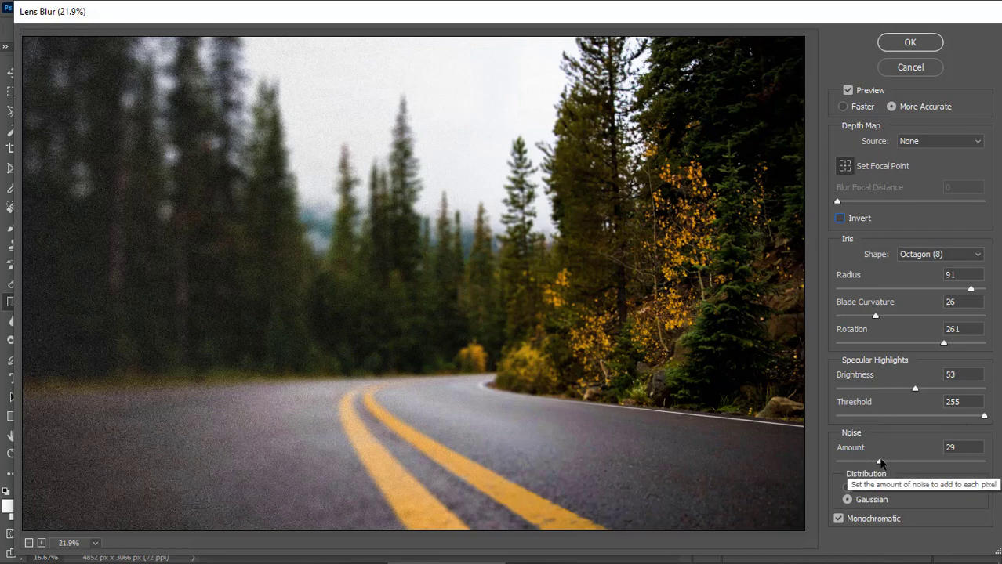
pyautogui.moveTo(881, 463); pyautogui.dragTo(837, 462)
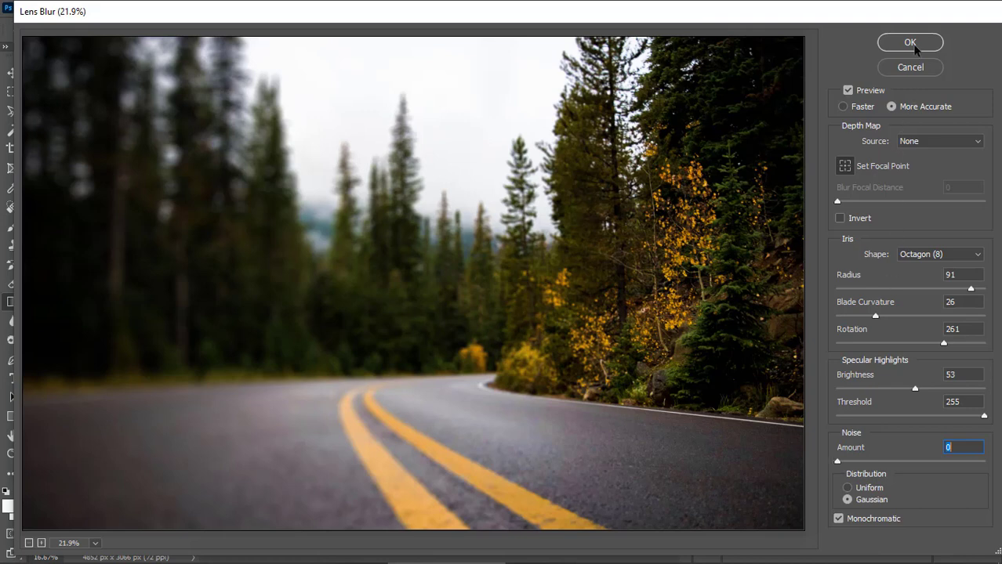
# Step: Apply the Lens Blur with radius 91 and noise 0, and clear the selection
pyautogui.click(914, 45)
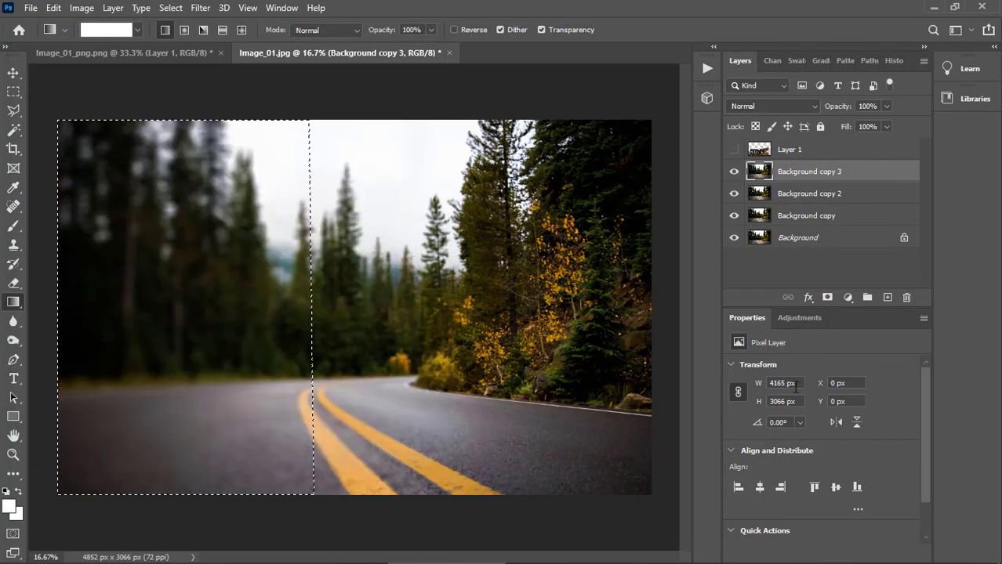
pyautogui.hotkey('ctrl', 'd')
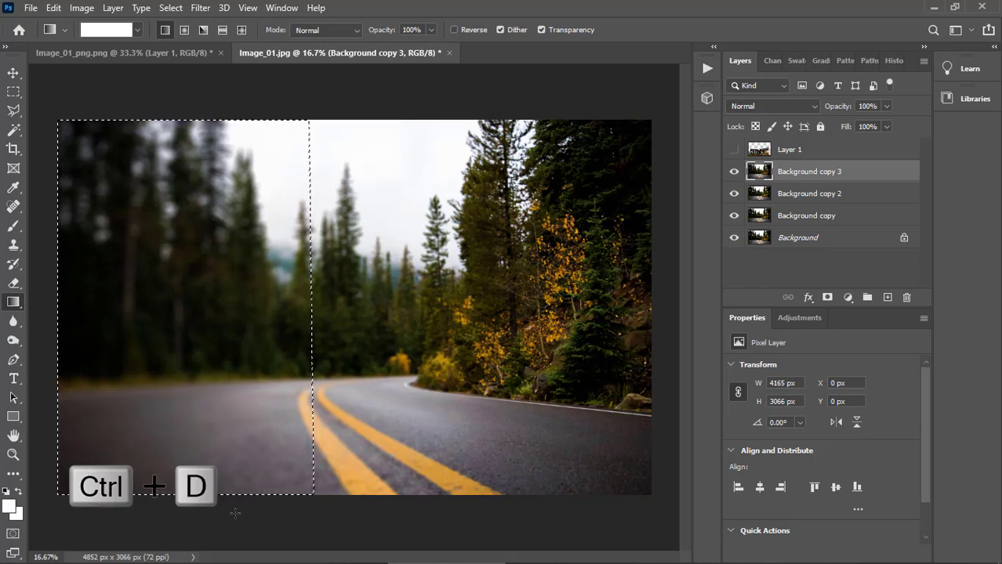
pyautogui.hotkey('ctrl', 'd')
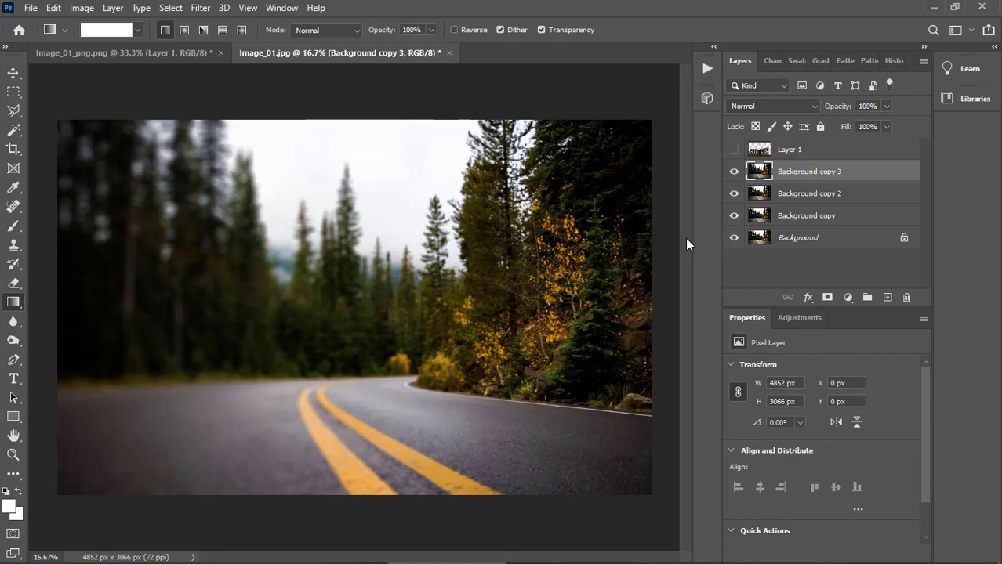
# Step: Show the house layer and hide the blurred Background copy 3 layer
pyautogui.click(734, 150)
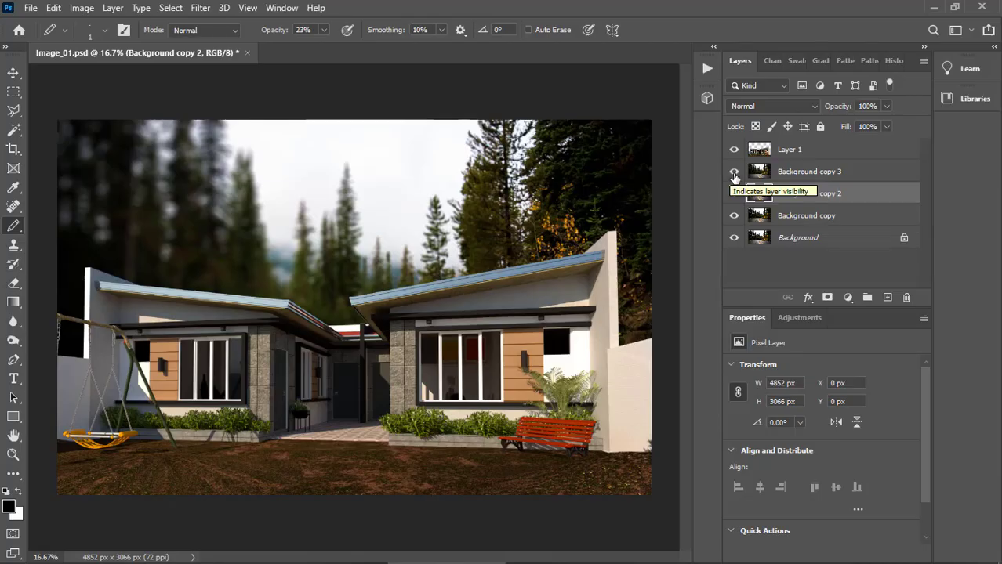
pyautogui.click(735, 173)
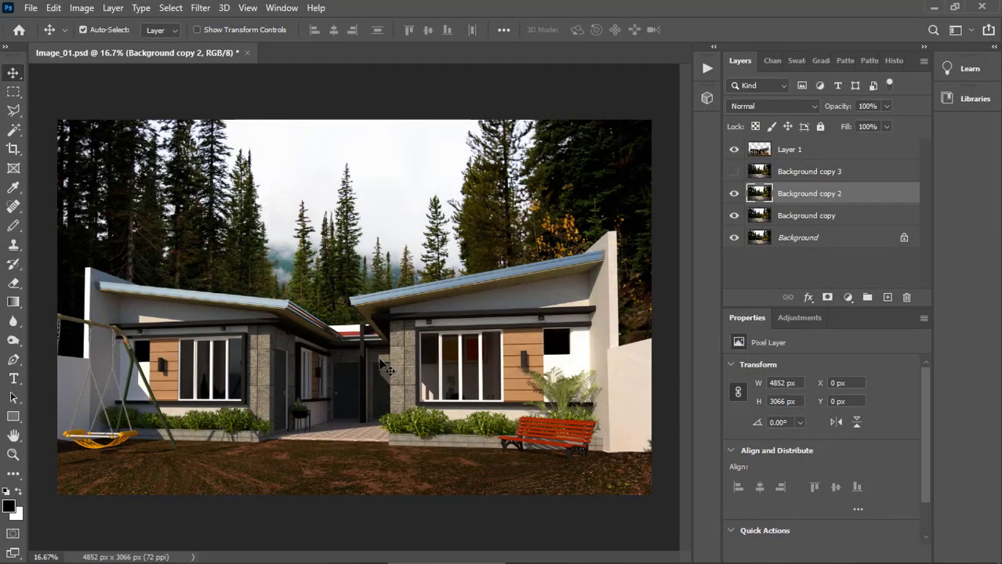
# Step: Draw a vertical linear Quick Mask gradient on Background copy 2 from the roof level down to the base of the house's central door
pyautogui.press('q')
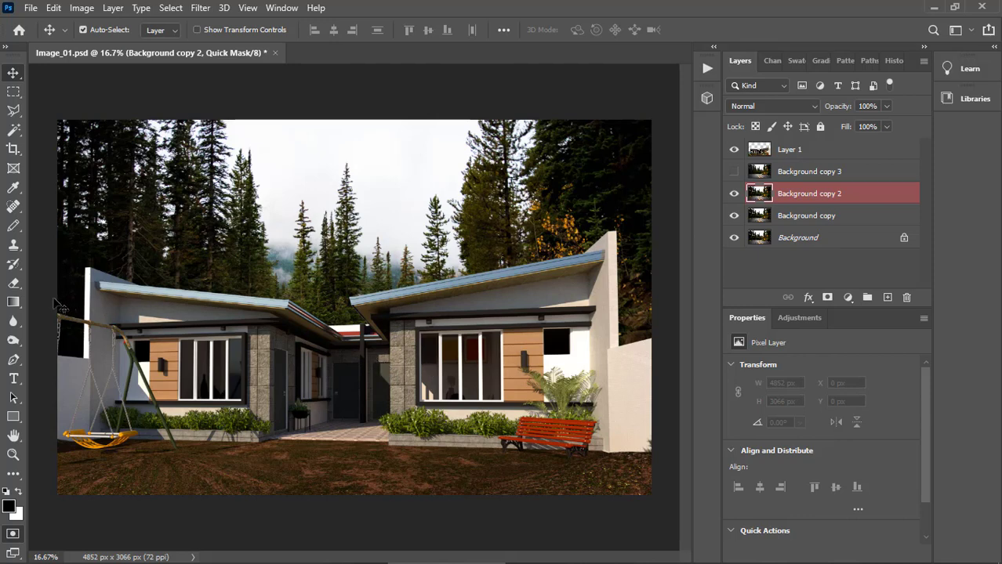
pyautogui.click(13, 303)
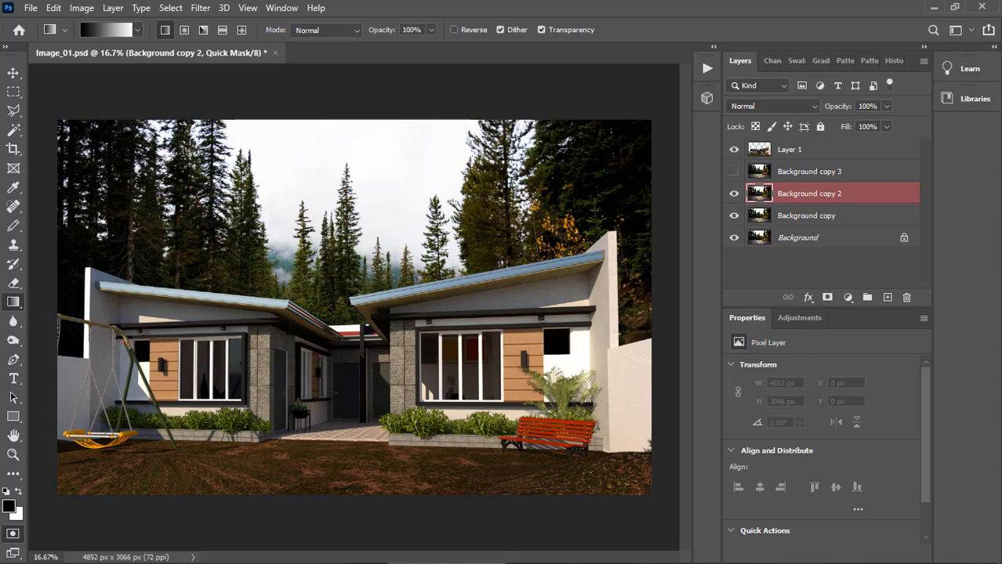
pyautogui.moveTo(352, 281); pyautogui.dragTo(349, 403)
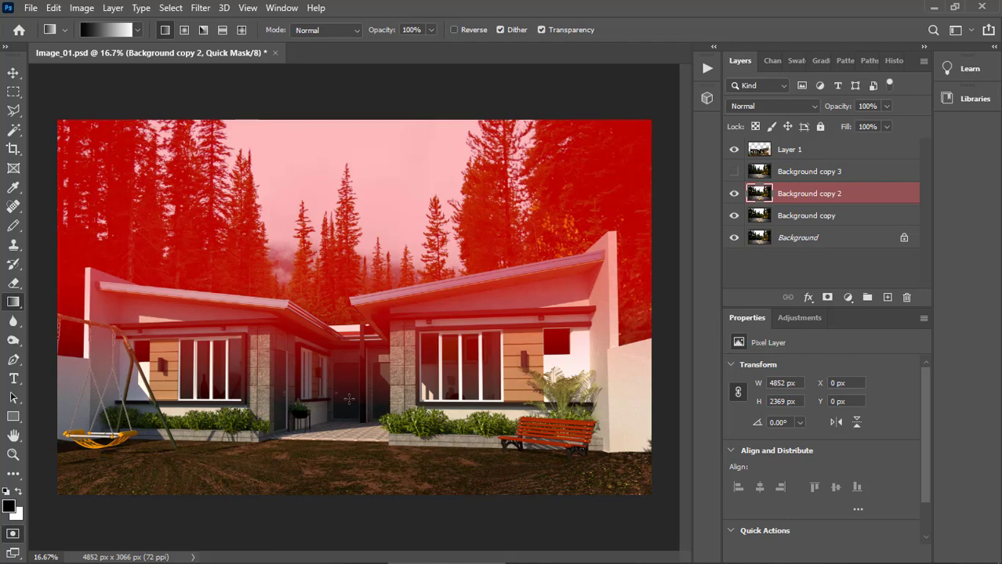
# Step: Turn the Quick Mask gradient into a selection and preview a Lens Blur with radius 91 on Background copy 2
pyautogui.press('q')
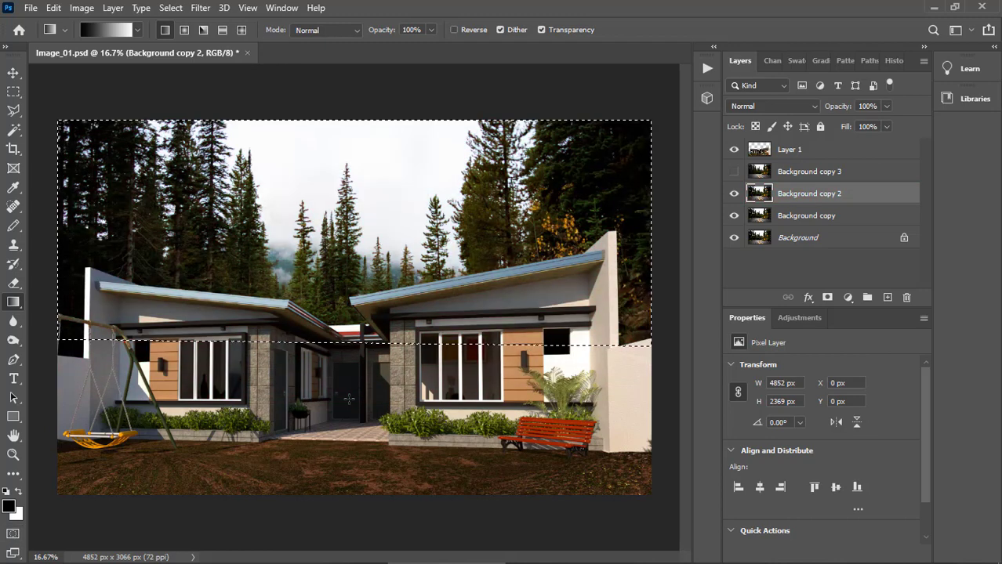
pyautogui.click(200, 9)
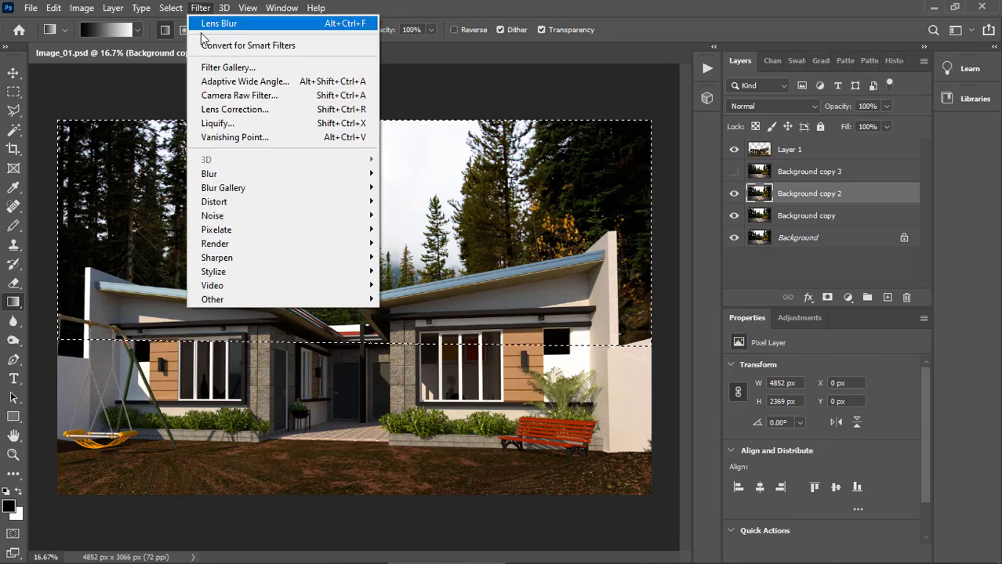
pyautogui.moveTo(218, 179)
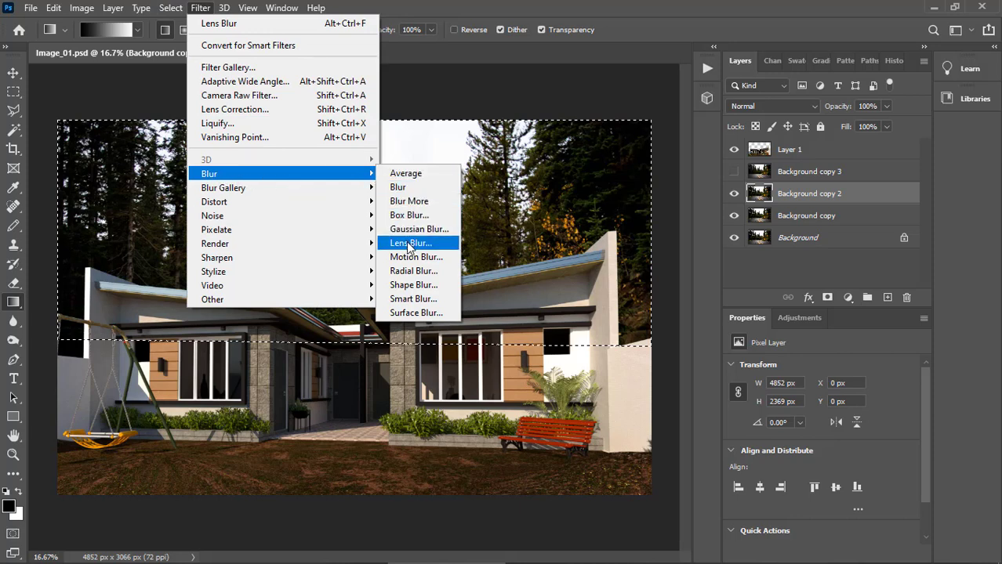
pyautogui.click(407, 245)
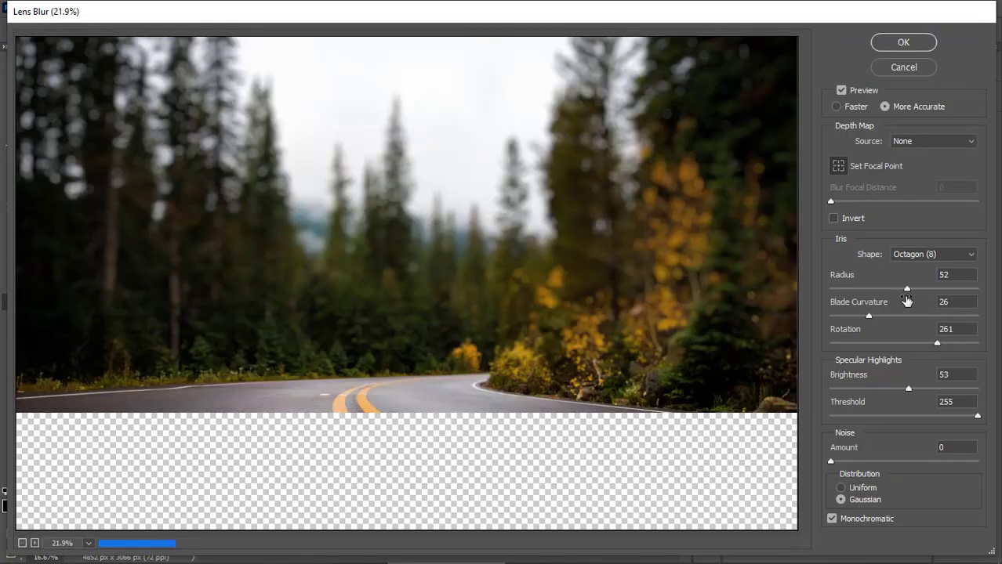
pyautogui.moveTo(907, 290); pyautogui.dragTo(964, 289)
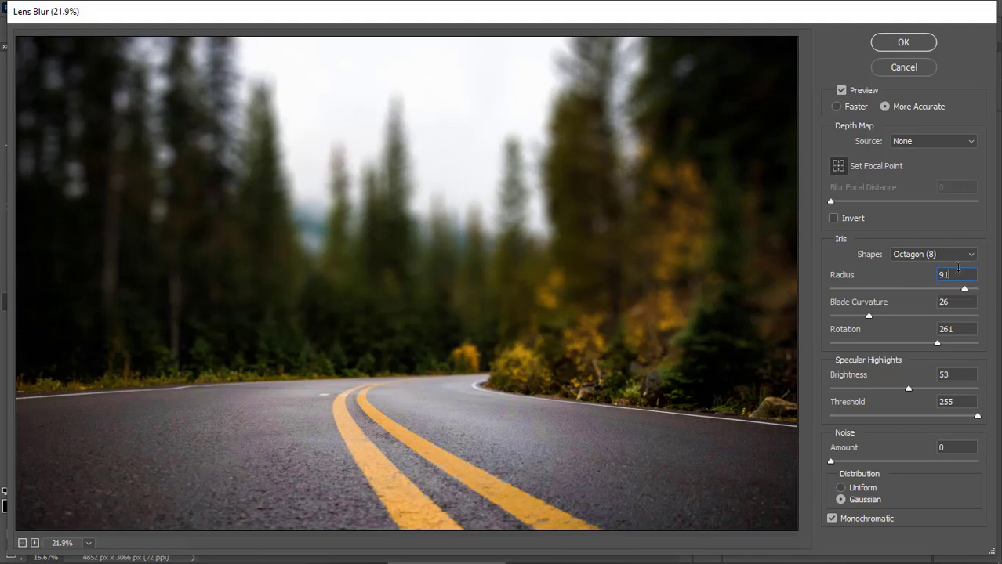
# Step: Set the Lens Blur radius to 40, apply the filter to Background copy 2 and clear the selection
pyautogui.moveTo(956, 270); pyautogui.dragTo(936, 273)
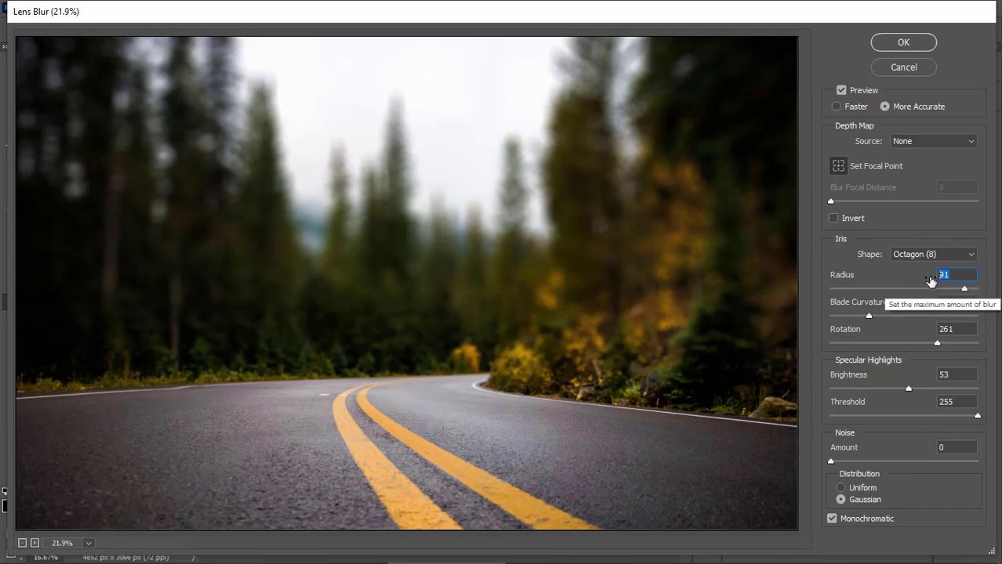
pyautogui.write('40')
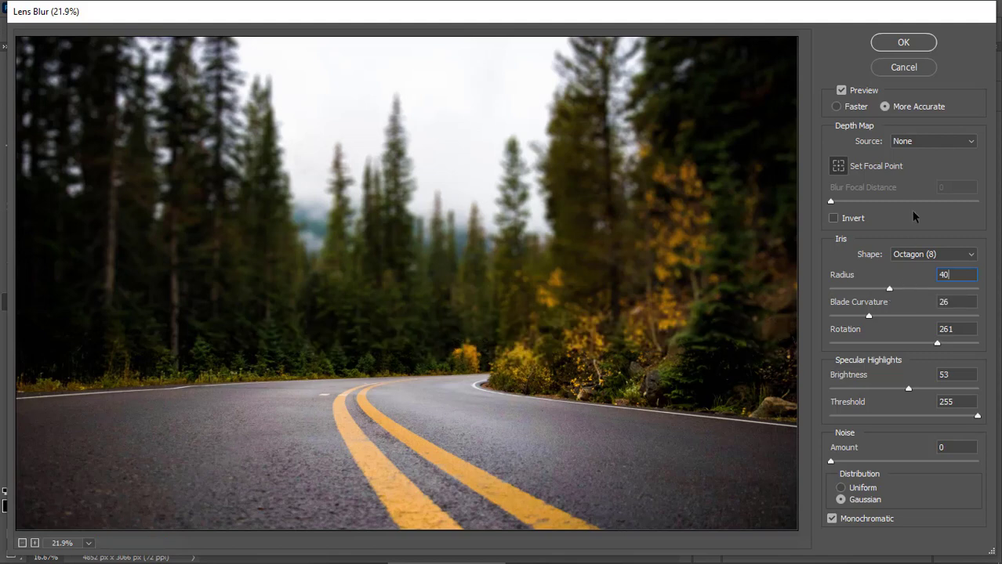
pyautogui.click(904, 43)
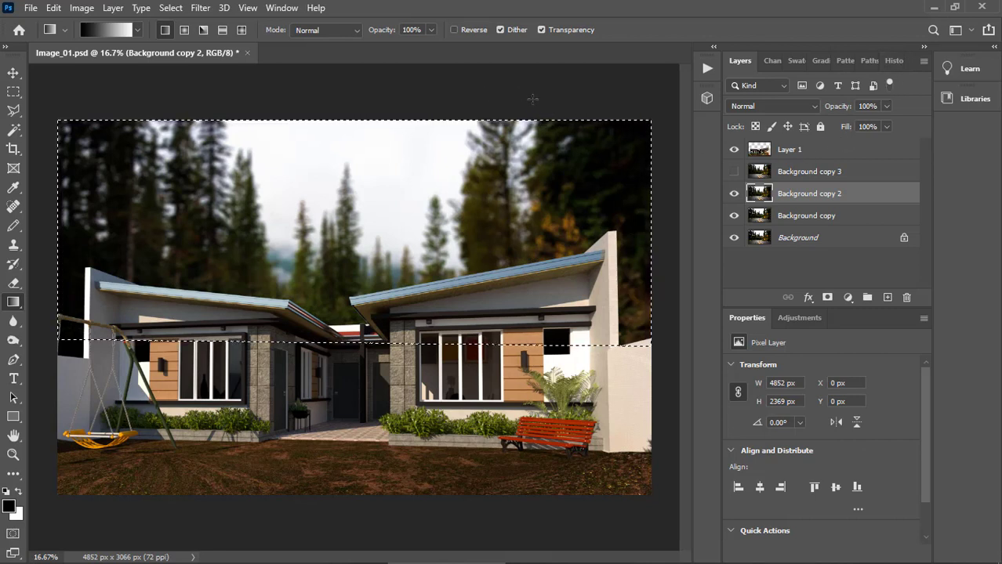
pyautogui.hotkey('ctrl', 'd')
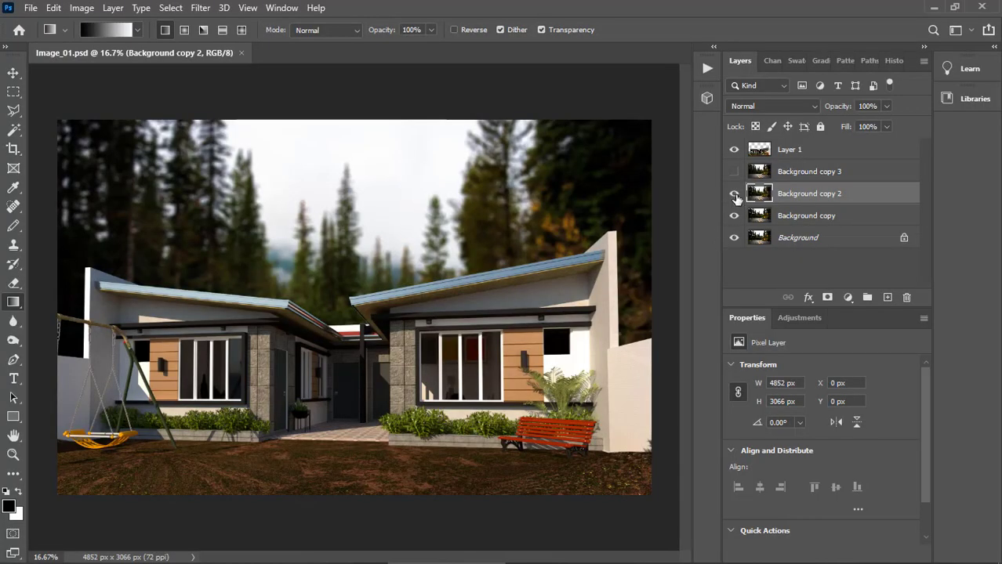
# Step: Hide Background copy 2 and start a Field Blur on the Background copy layer
pyautogui.click(734, 196)
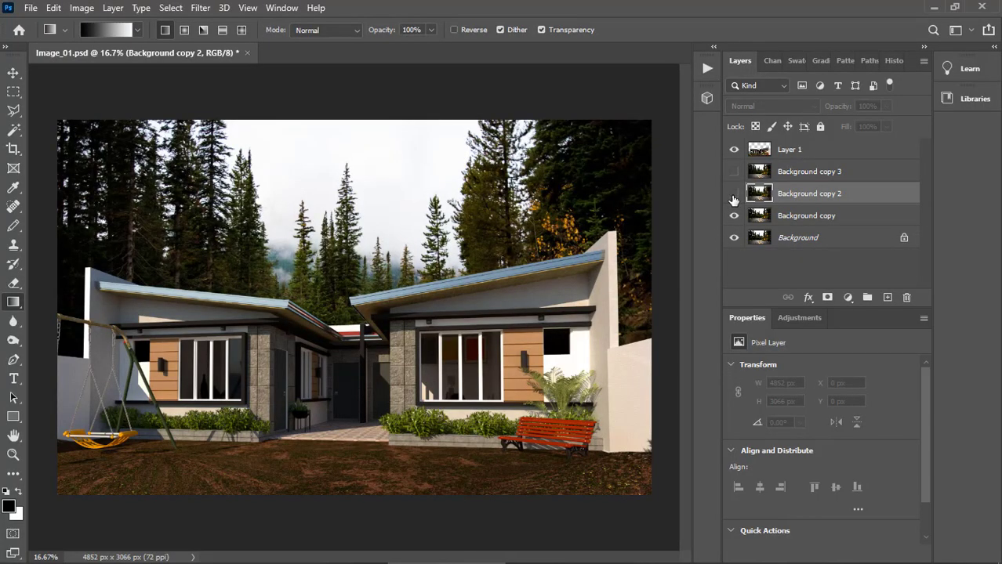
pyautogui.click(759, 215)
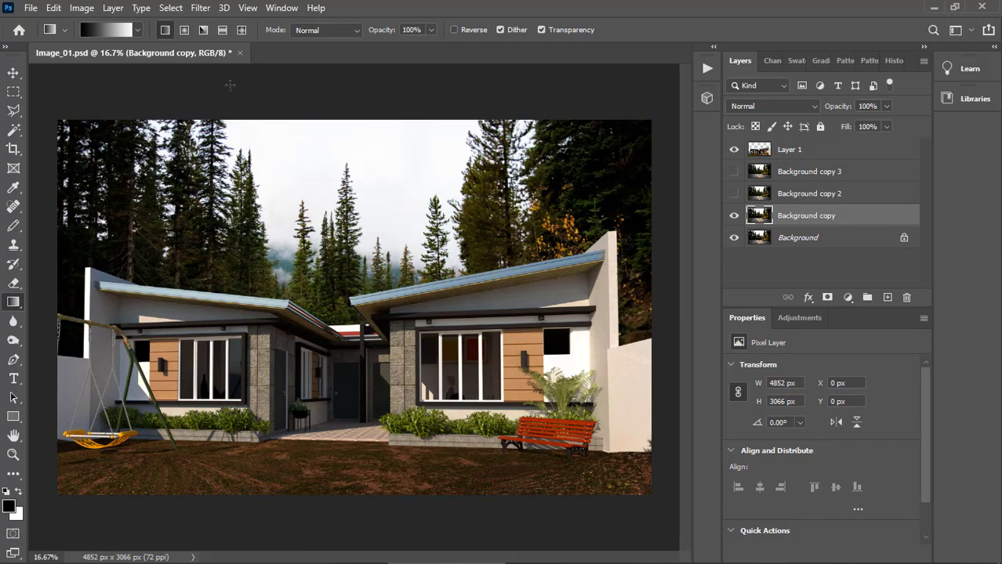
pyautogui.click(200, 8)
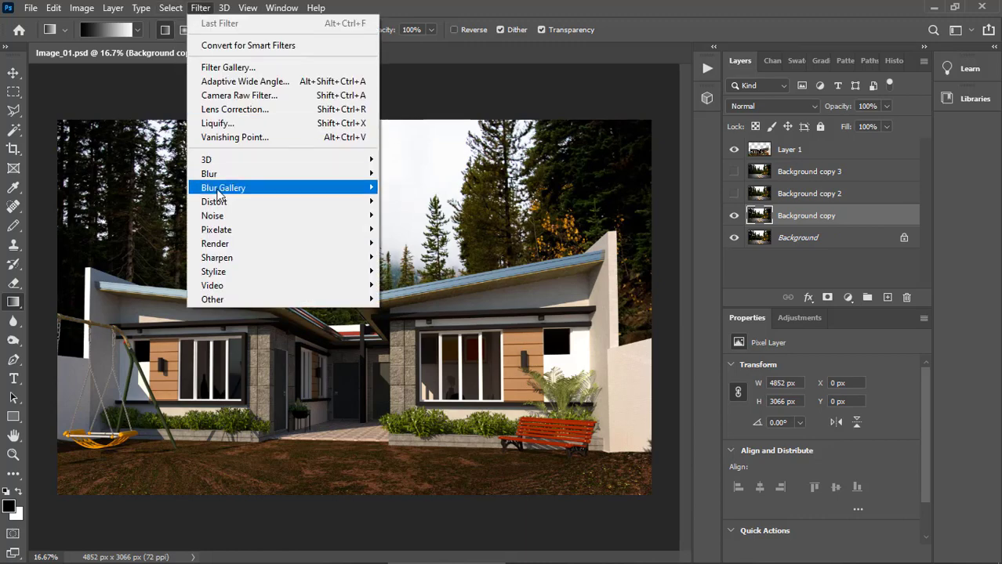
pyautogui.moveTo(219, 191)
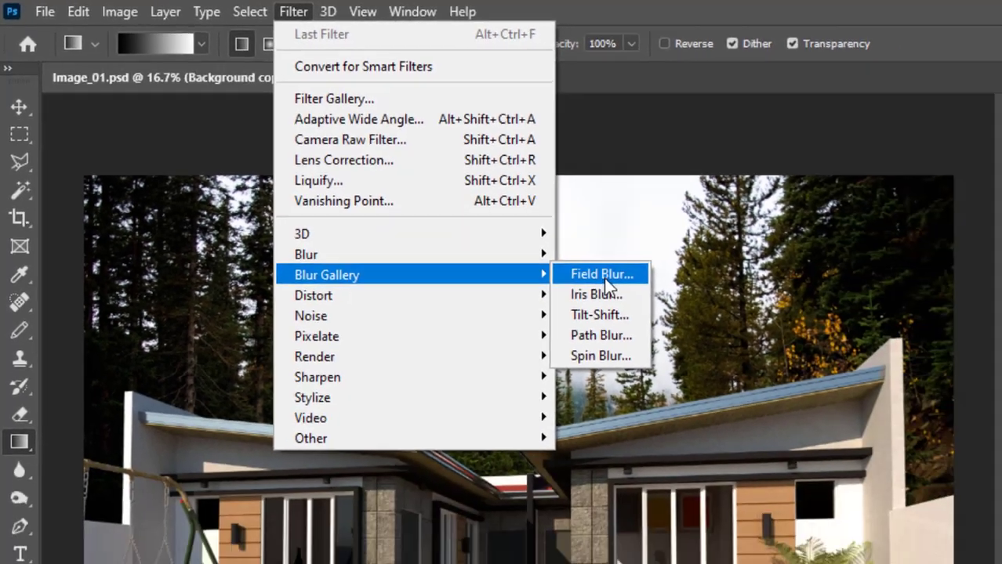
pyautogui.click(751, 345)
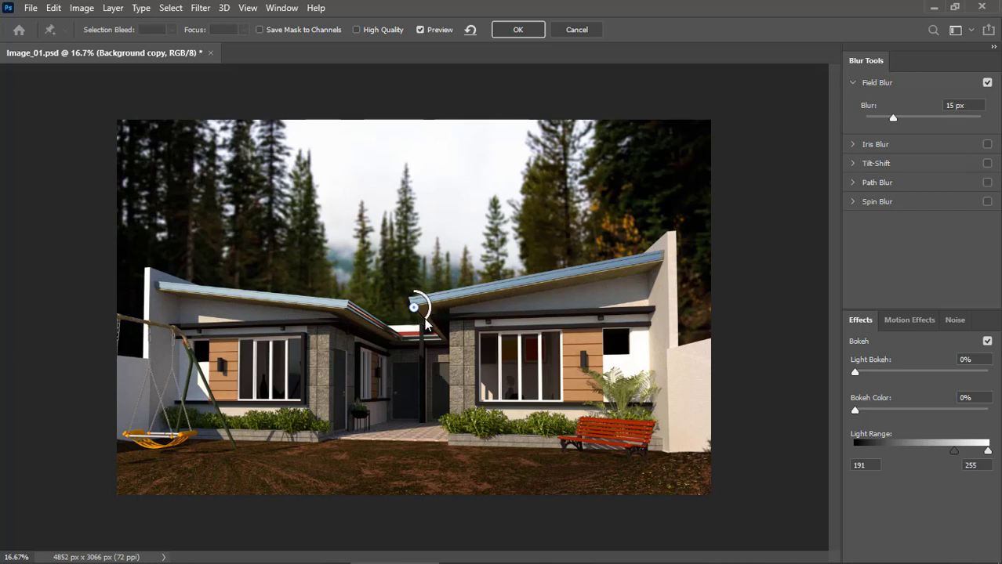
# Step: Move the 15 px Field Blur pin up to the central trees and add pins on the left and right tree groups
pyautogui.moveTo(428, 322); pyautogui.dragTo(396, 328)
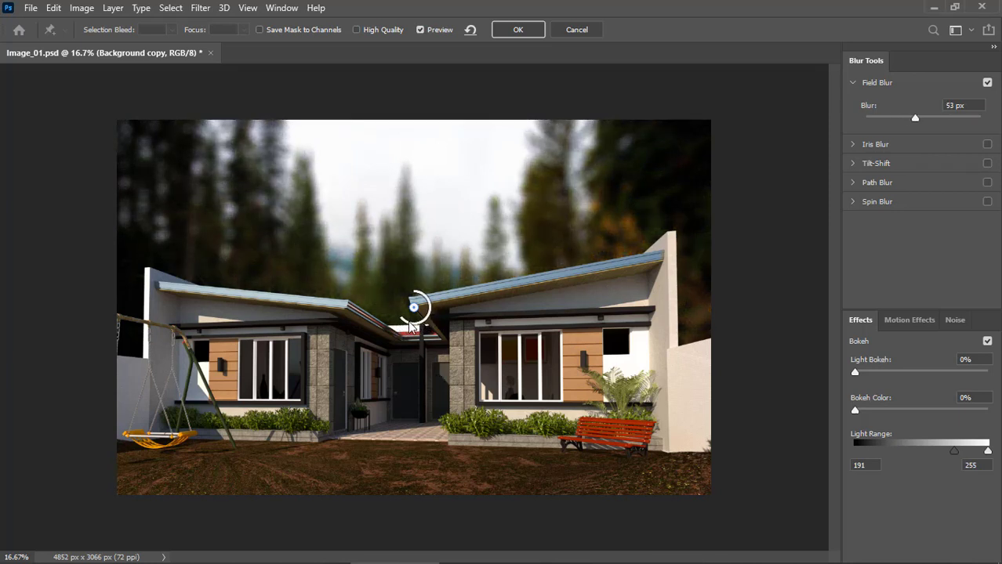
pyautogui.hotkey('ctrl', 'z')
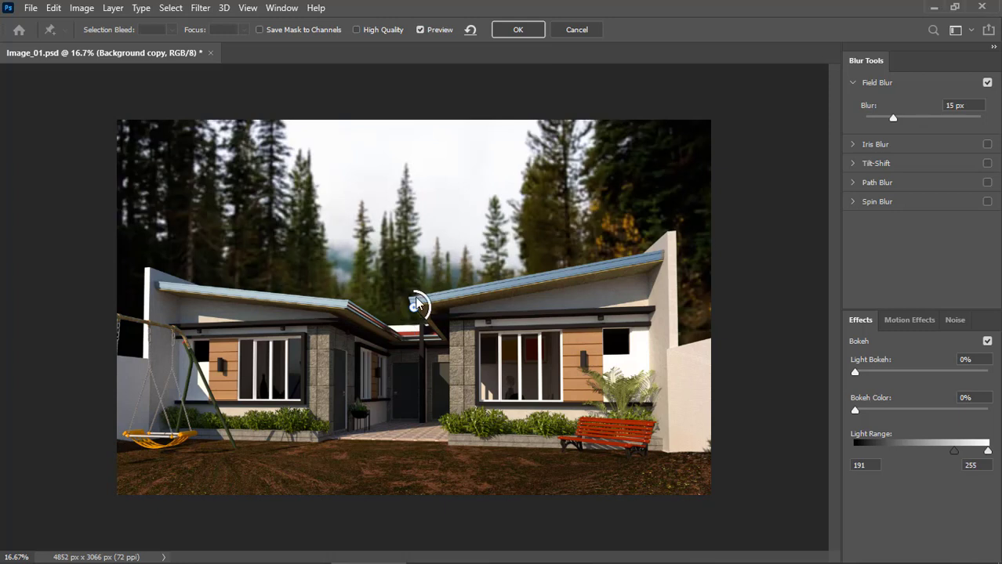
pyautogui.moveTo(414, 307); pyautogui.dragTo(420, 217)
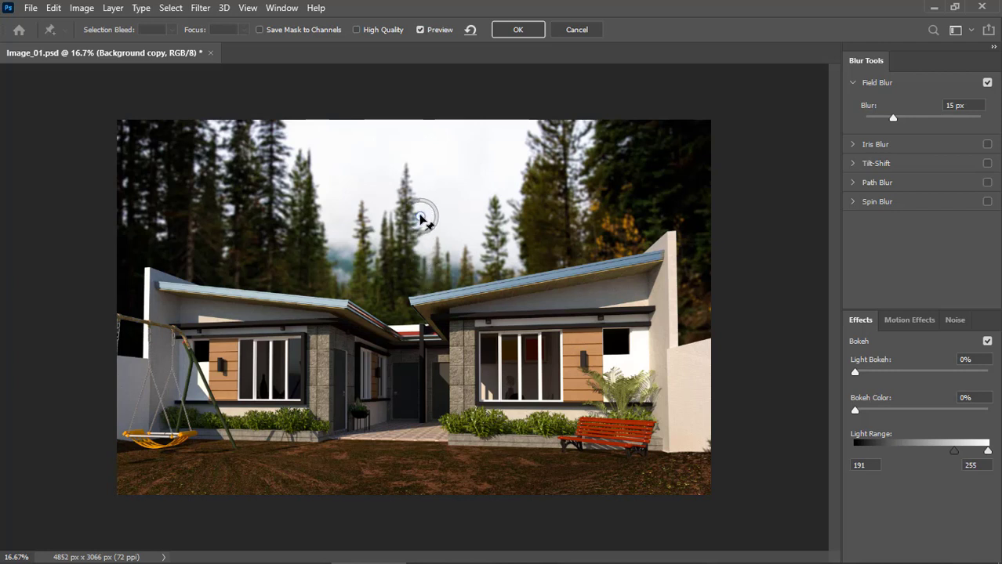
pyautogui.click(217, 195)
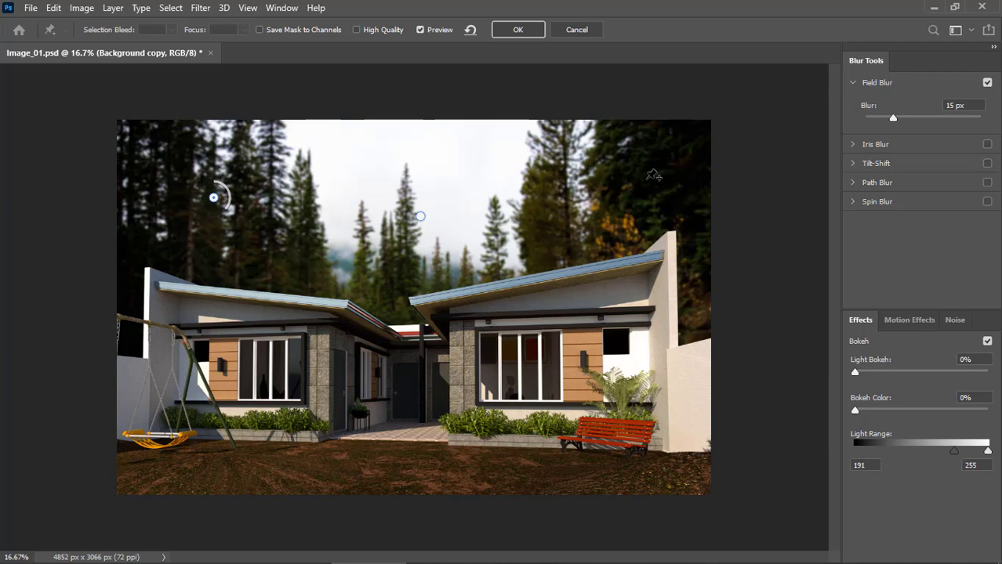
pyautogui.click(648, 179)
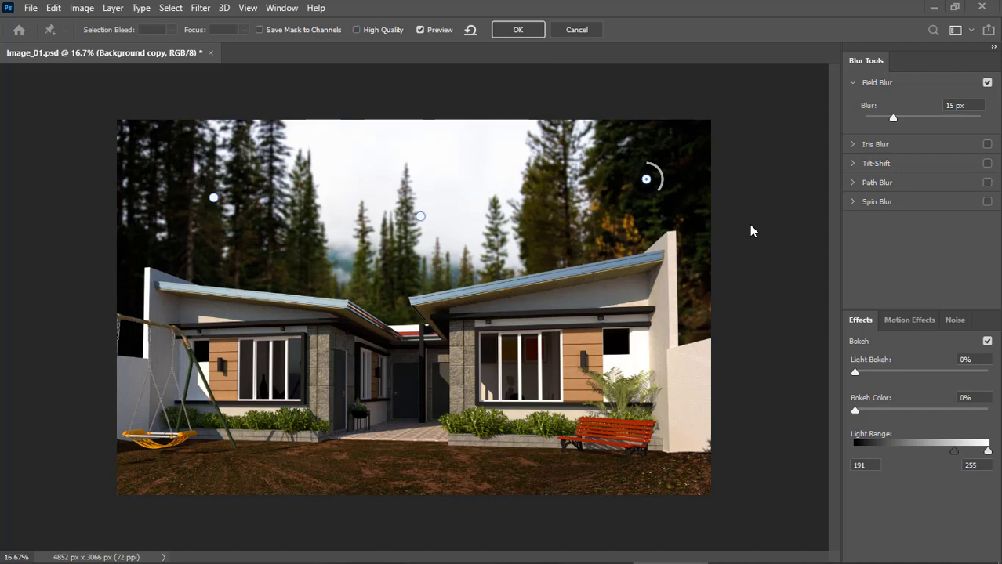
# Step: Compare the image without and with Field Blur, and set the central pin to 28 px and the left tree pin to 18 px
pyautogui.click(987, 82)
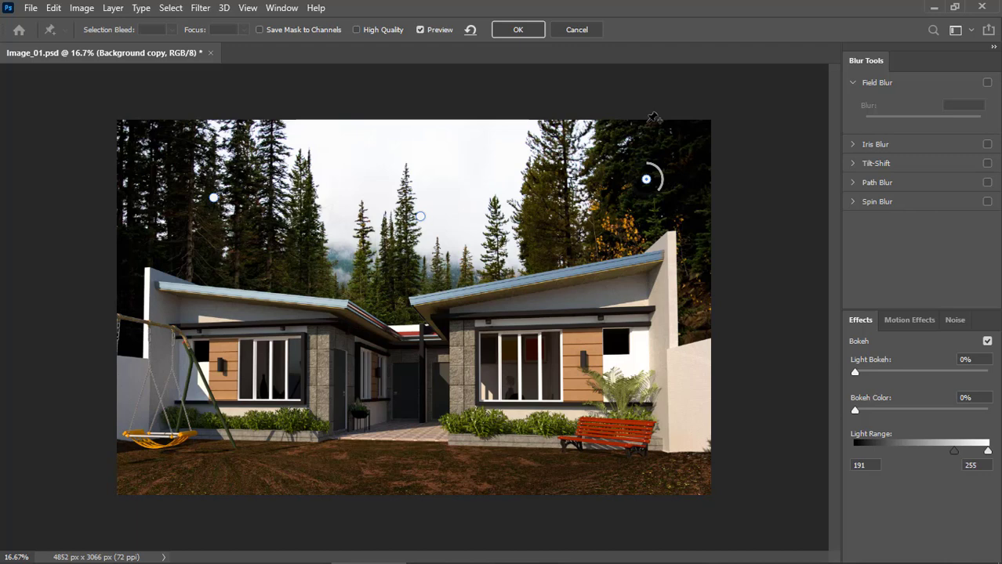
pyautogui.click(987, 82)
pyautogui.click(420, 216)
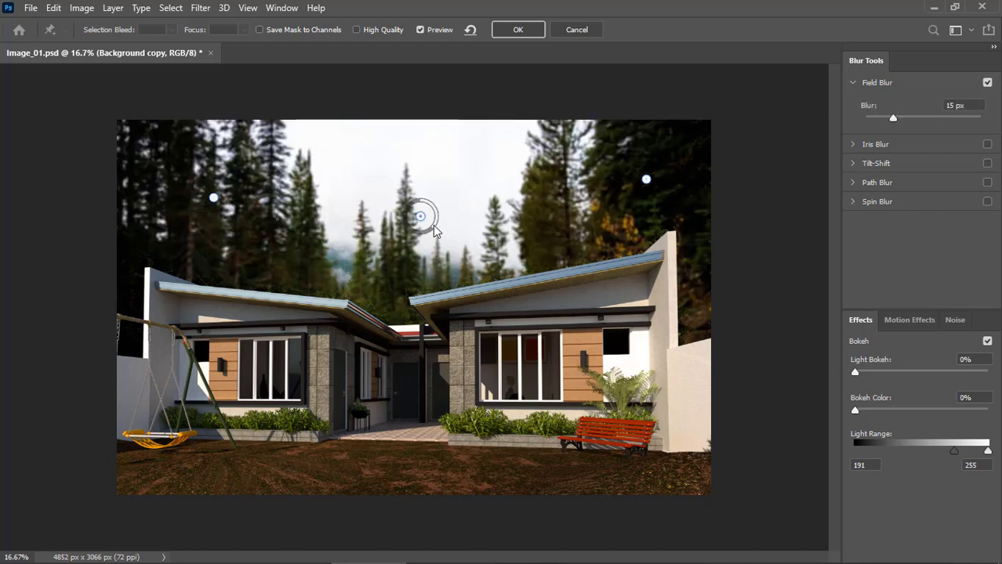
pyautogui.moveTo(432, 225); pyautogui.dragTo(417, 232)
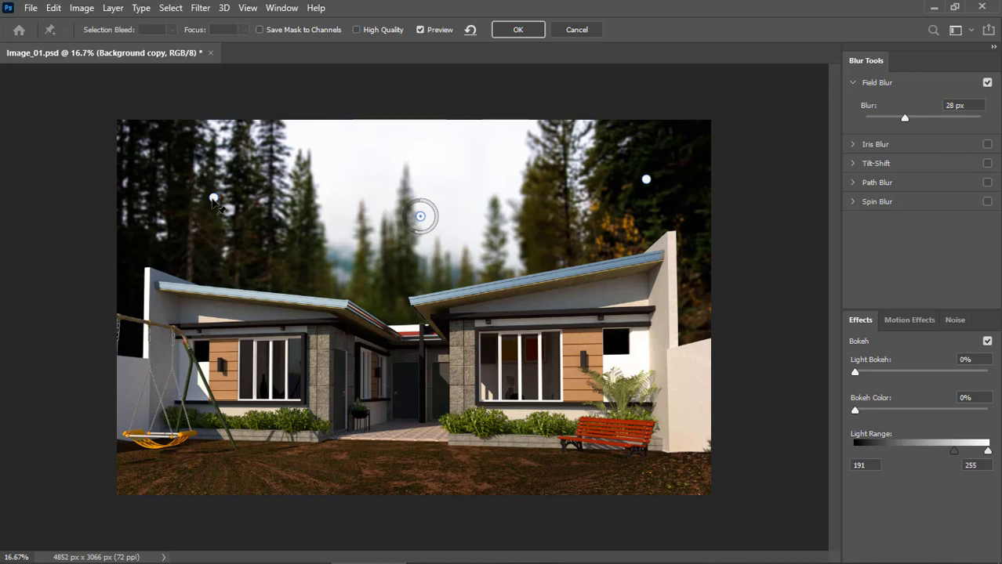
pyautogui.click(214, 198)
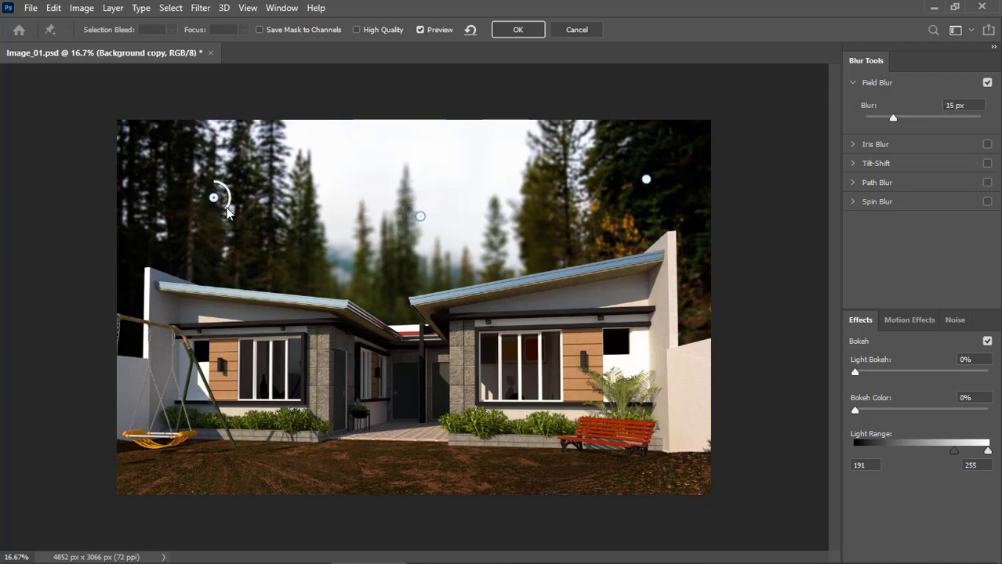
pyautogui.moveTo(227, 213); pyautogui.dragTo(219, 218)
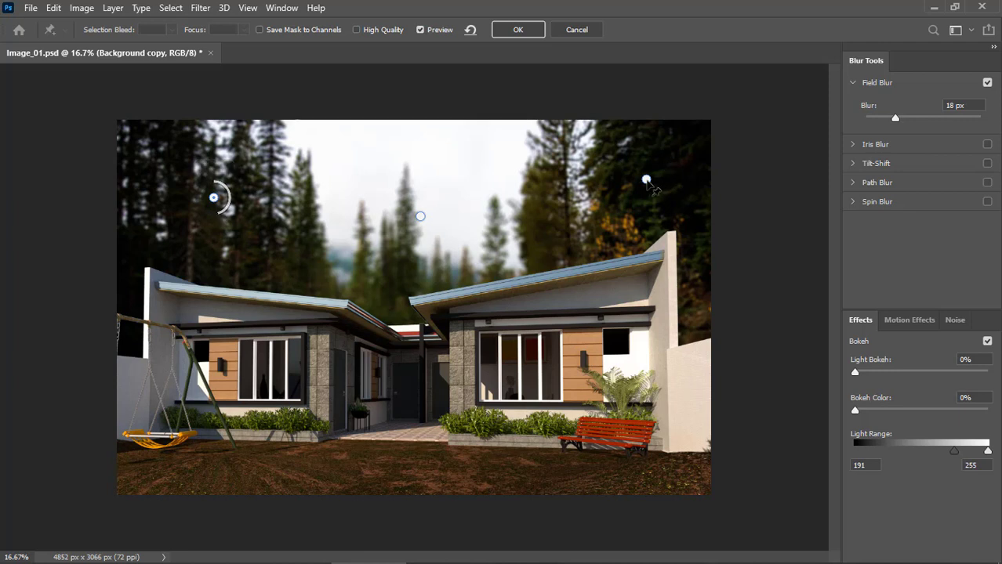
# Step: Shift the two side pins outward toward the photo's edges, set the left one to 22 px, and apply the Field Blur
pyautogui.moveTo(649, 185); pyautogui.dragTo(675, 191)
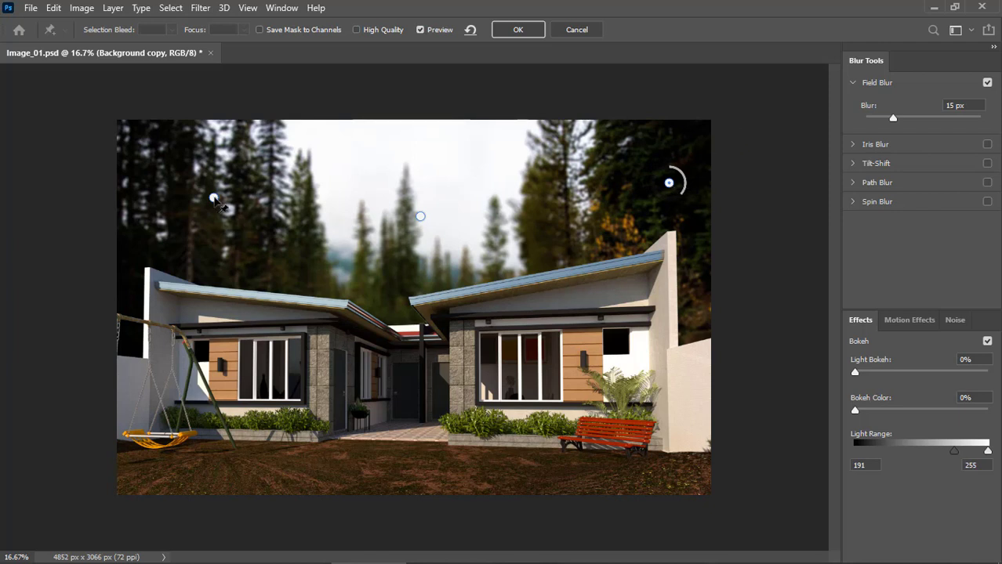
pyautogui.moveTo(214, 198); pyautogui.dragTo(155, 242)
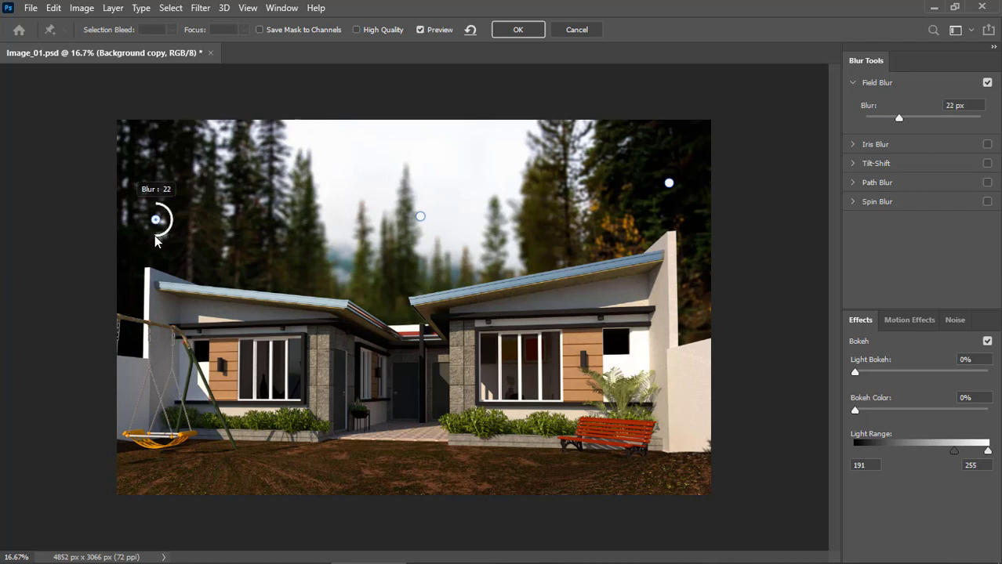
pyautogui.moveTo(668, 183); pyautogui.dragTo(672, 188)
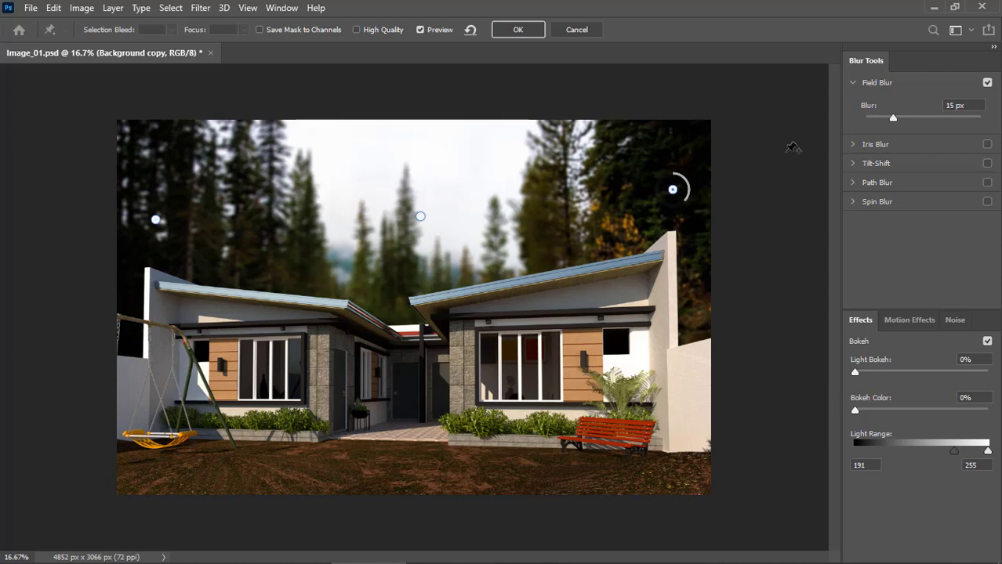
pyautogui.click(516, 30)
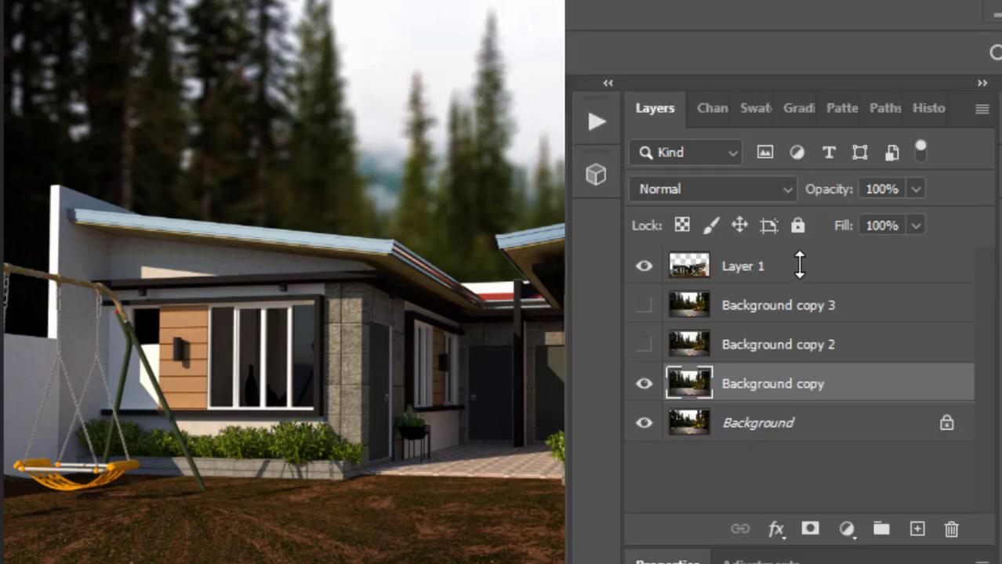
# Step: Apply a 6 px Field Blur to the house on Layer 1, with its pin moved to the lower edge of the ground
pyautogui.click(800, 272)
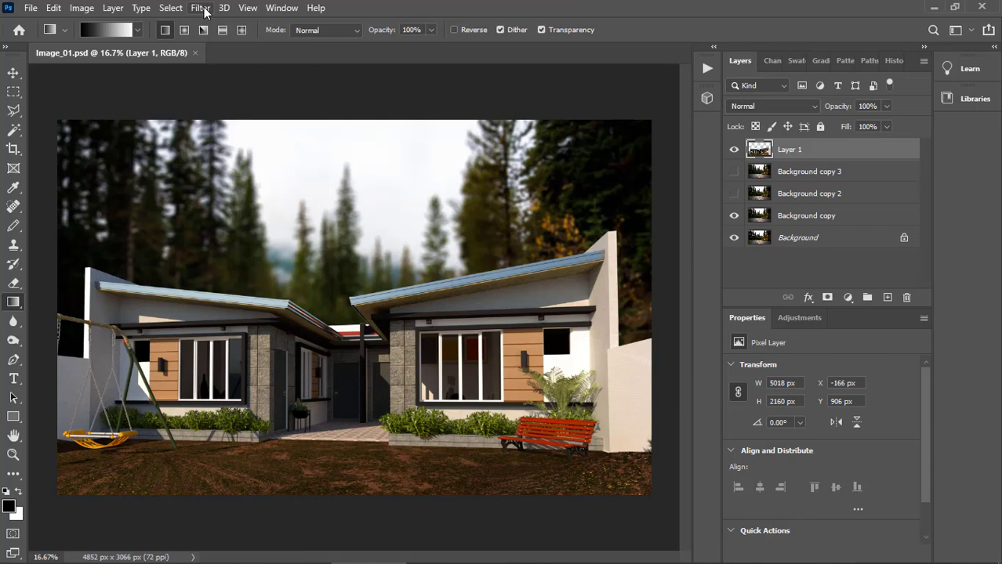
pyautogui.click(200, 8)
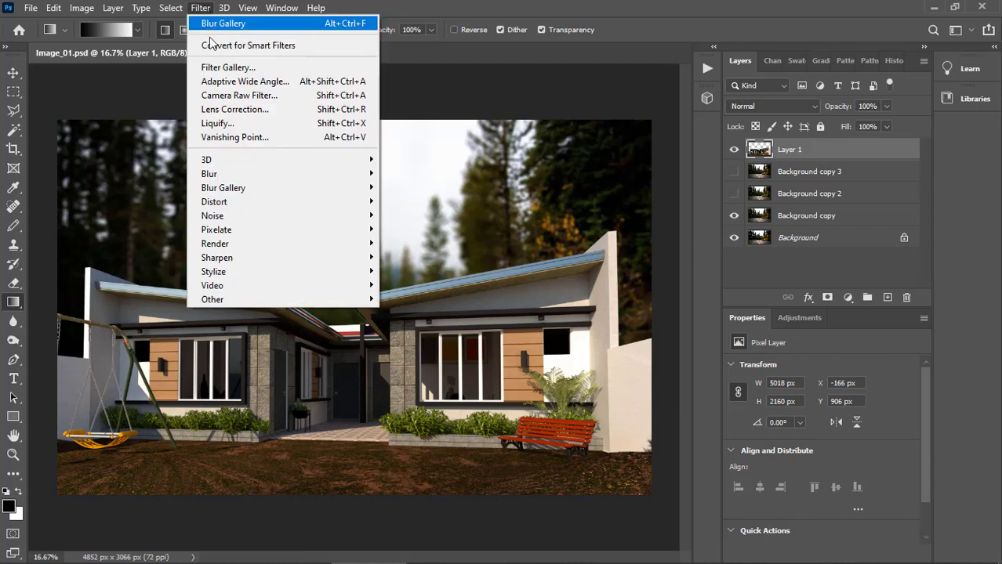
pyautogui.moveTo(232, 188)
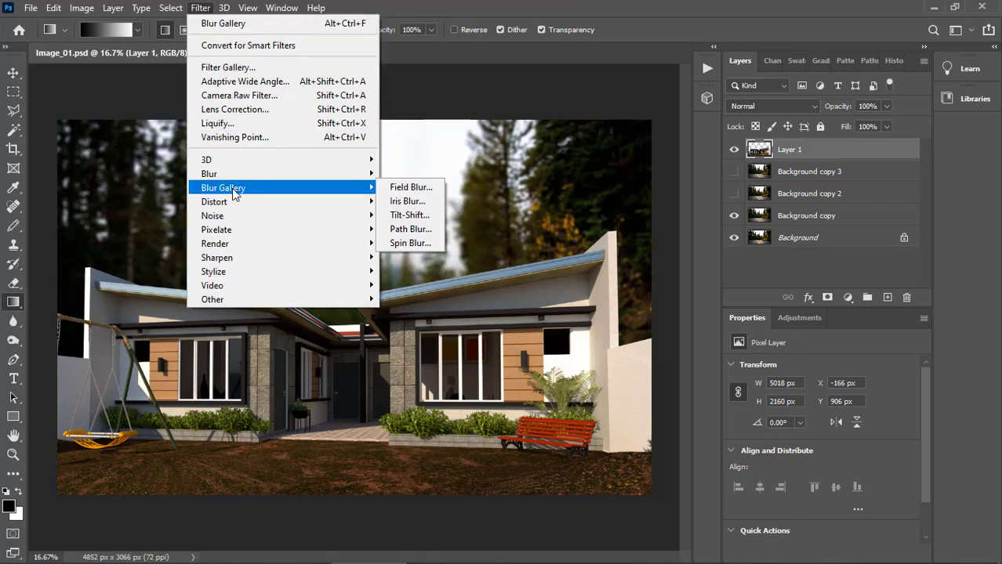
pyautogui.click(423, 189)
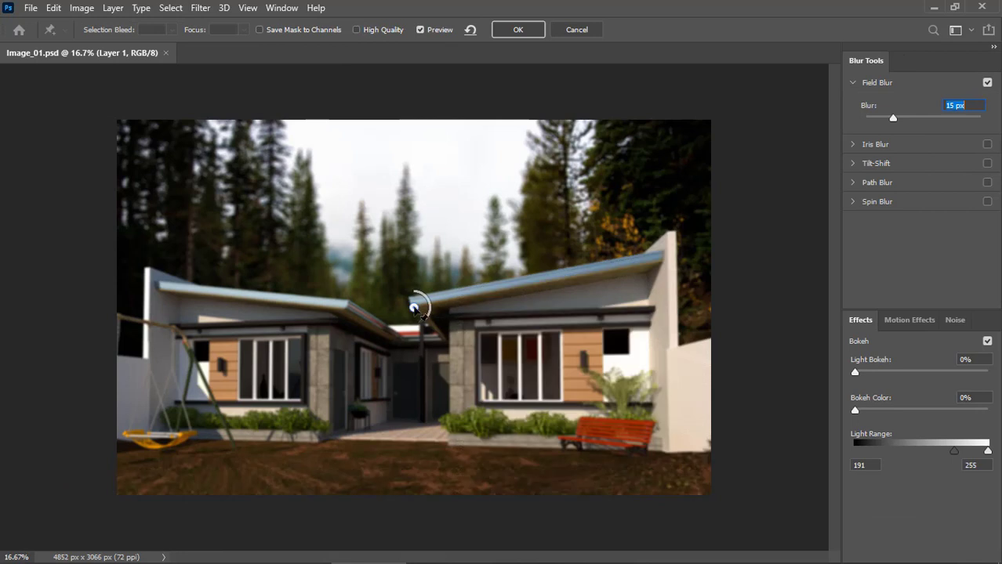
pyautogui.moveTo(420, 312); pyautogui.dragTo(388, 499)
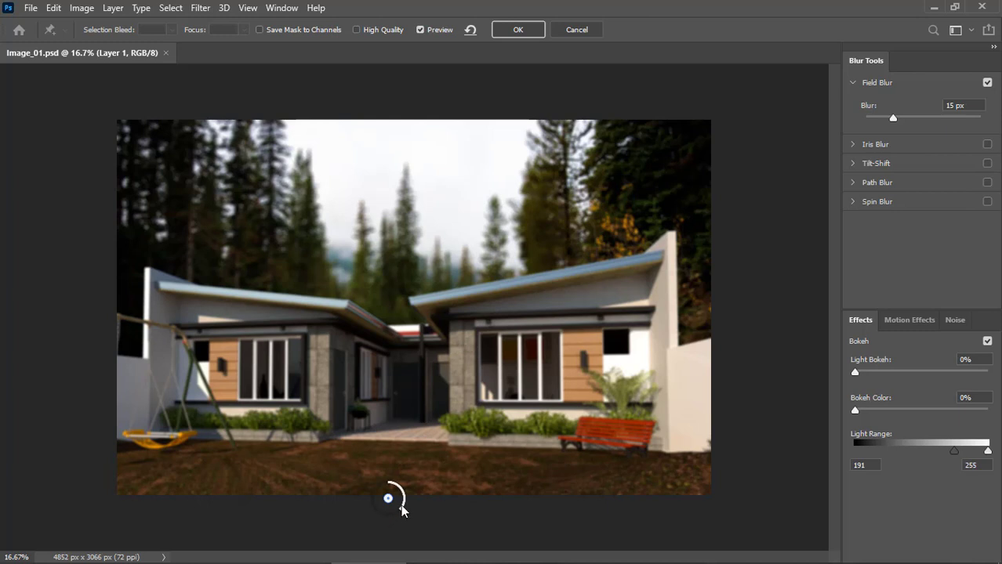
pyautogui.moveTo(403, 506); pyautogui.dragTo(408, 499)
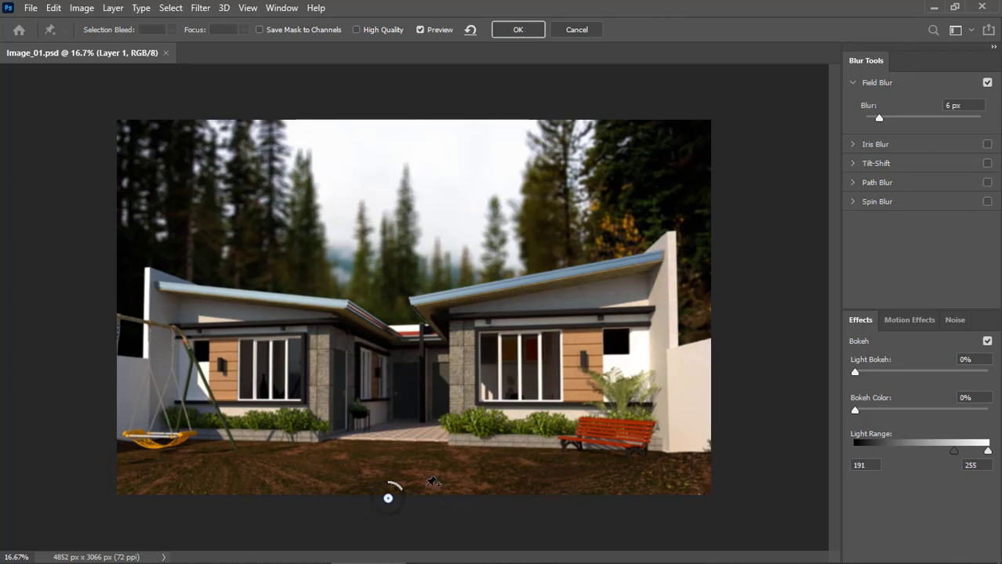
pyautogui.click(519, 31)
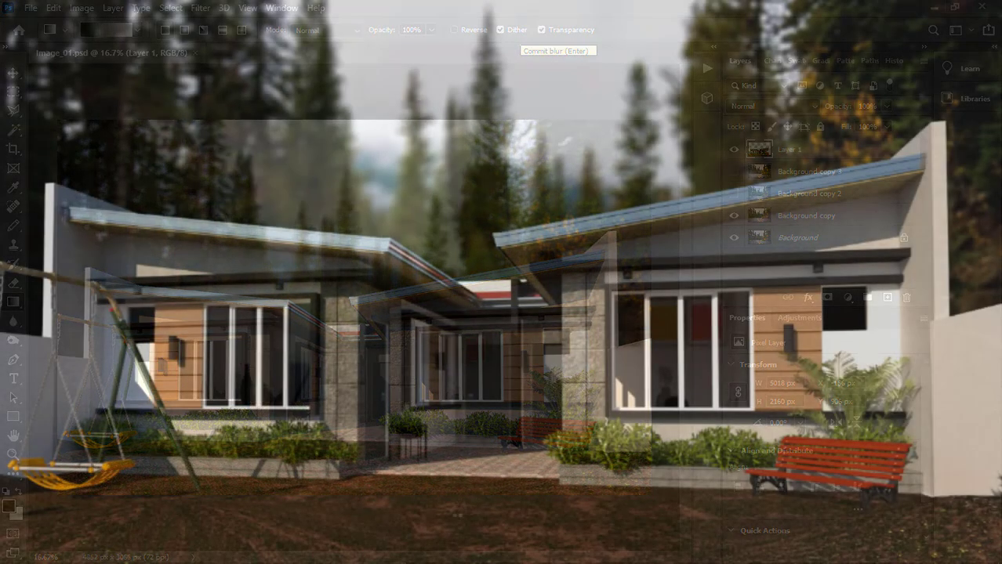